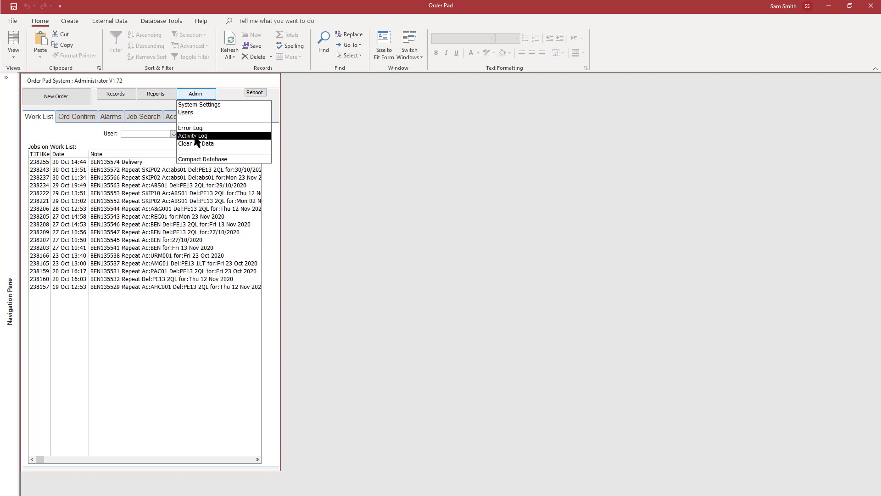
# - Open the System Users list to review each user's rights and settings, and close it again
pyautogui.click(197, 113)
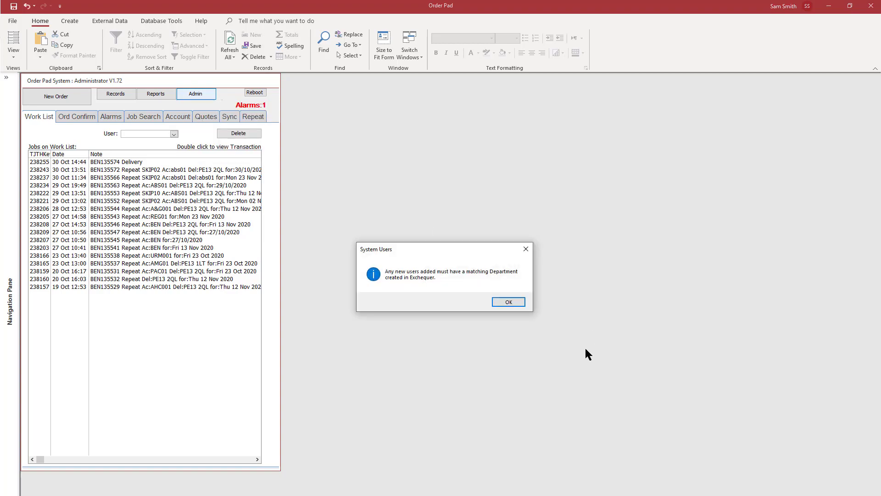
pyautogui.click(508, 302)
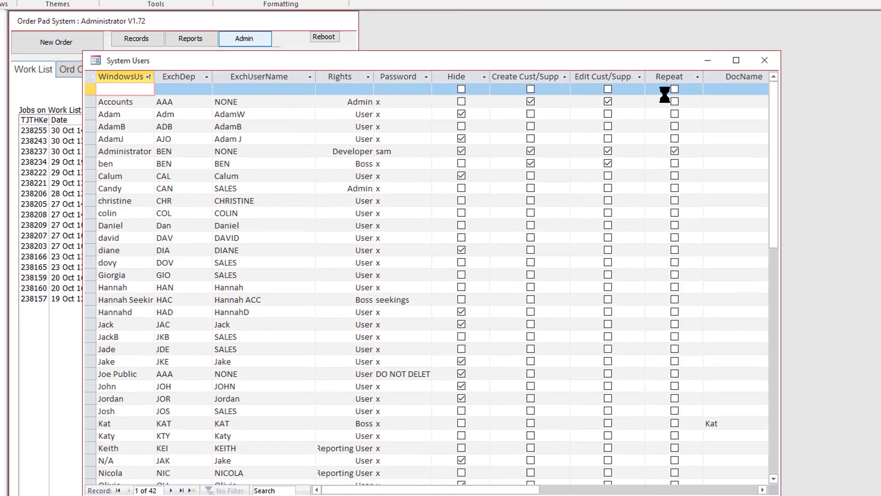
pyautogui.click(735, 40)
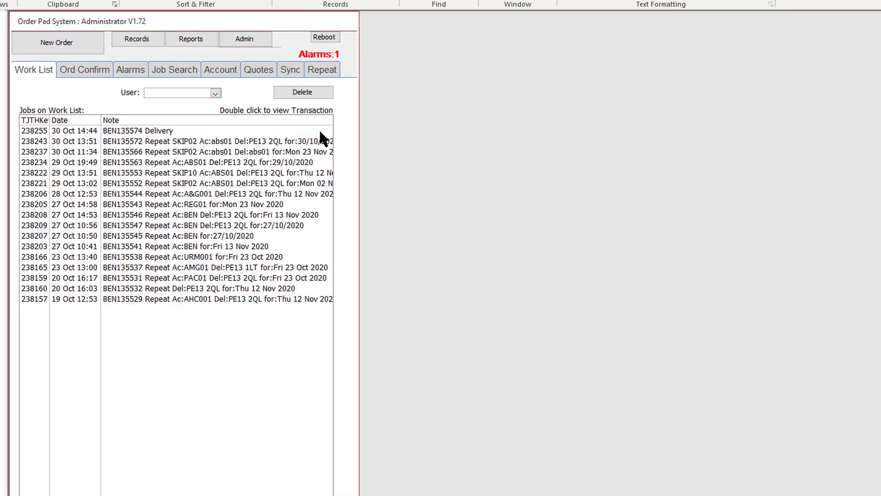
# - Display the repeat transactions due today and create a new order of type Repeat
pyautogui.click(324, 76)
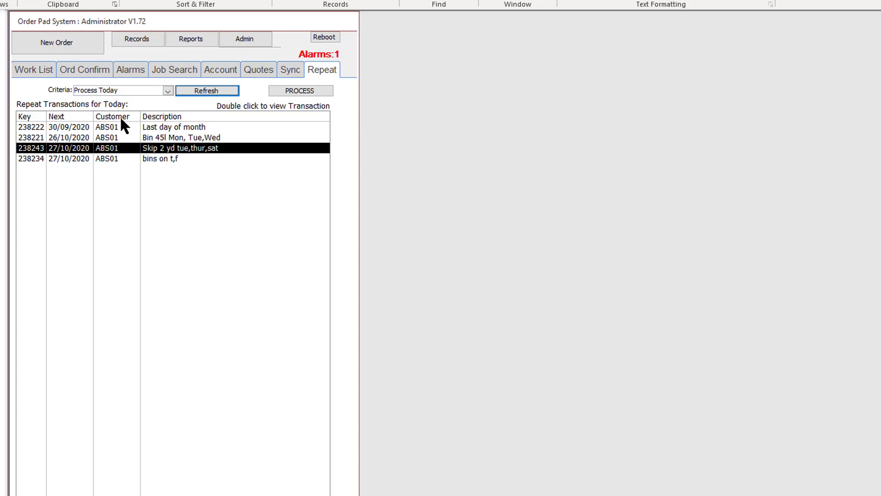
pyautogui.click(87, 45)
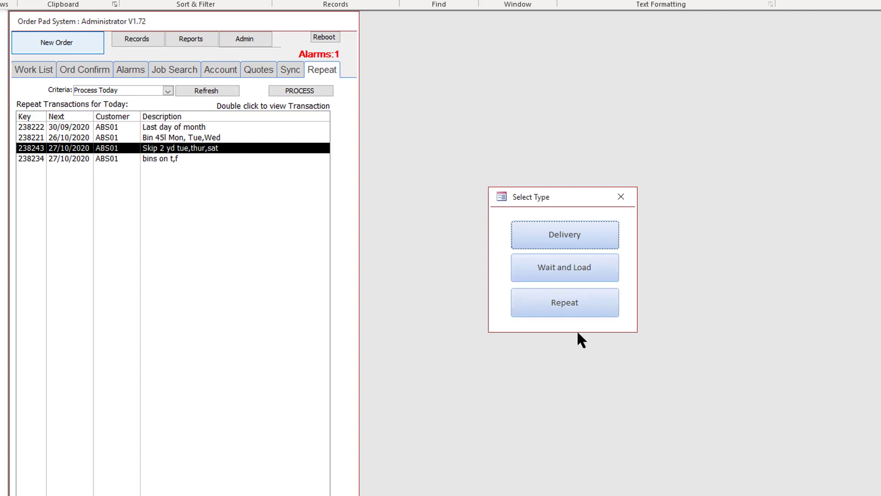
pyautogui.click(567, 307)
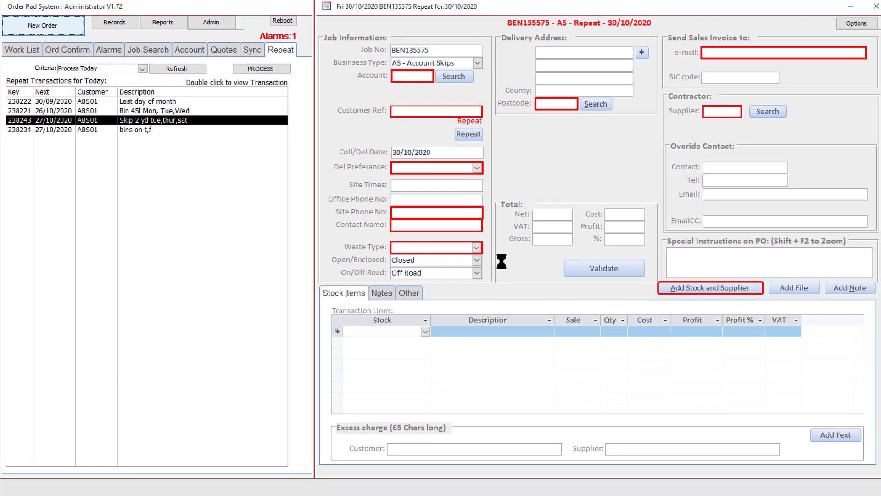
# - Enter the customer's account code and the customer reference in the order's job information
pyautogui.click(400, 76)
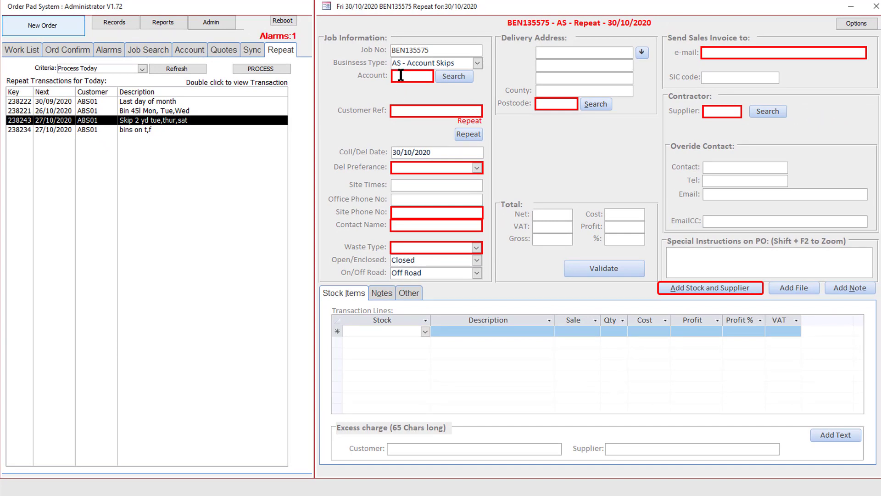
pyautogui.write('abs01')
pyautogui.press('Tab')
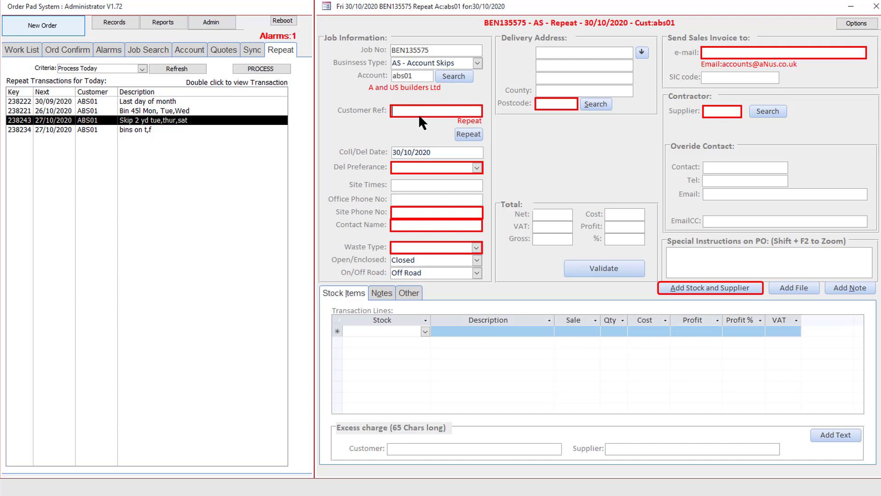
pyautogui.write('23636')
# - Set the order's delivery preference to AM
pyautogui.click(414, 168)
pyautogui.moveTo(442, 153); pyautogui.dragTo(376, 152)
pyautogui.click(403, 168)
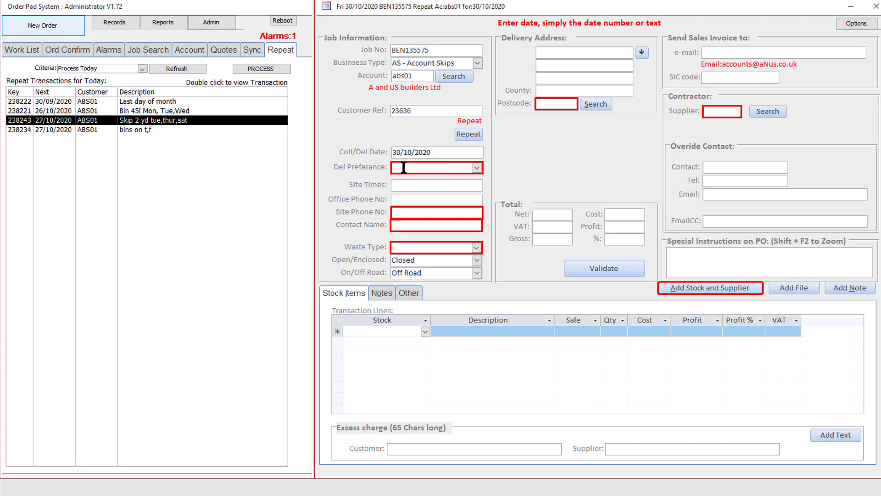
pyautogui.write('AM')
pyautogui.press('Tab')
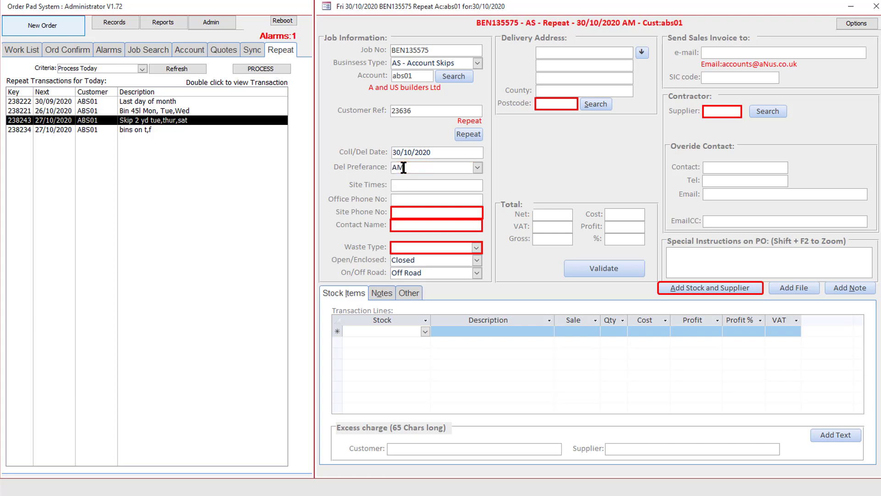
# - Fill in the site phone number and contact name, and set the waste type to Mixed
pyautogui.hotkey('shift', 'Tab')
pyautogui.press('Tab')
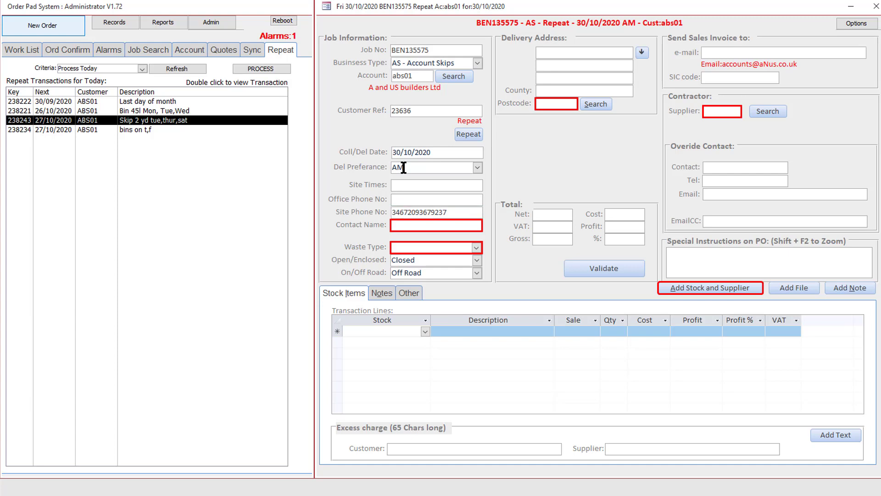
pyautogui.press('Tab')
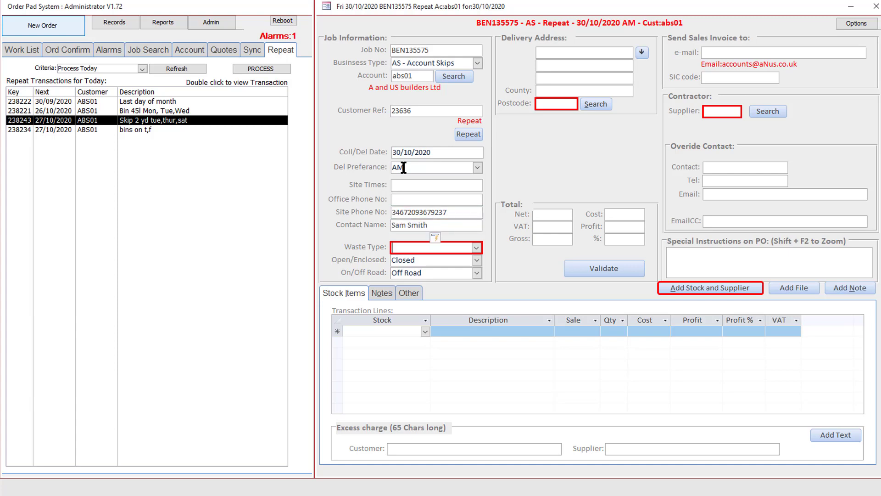
pyautogui.write('mixed')
pyautogui.press('Tab')
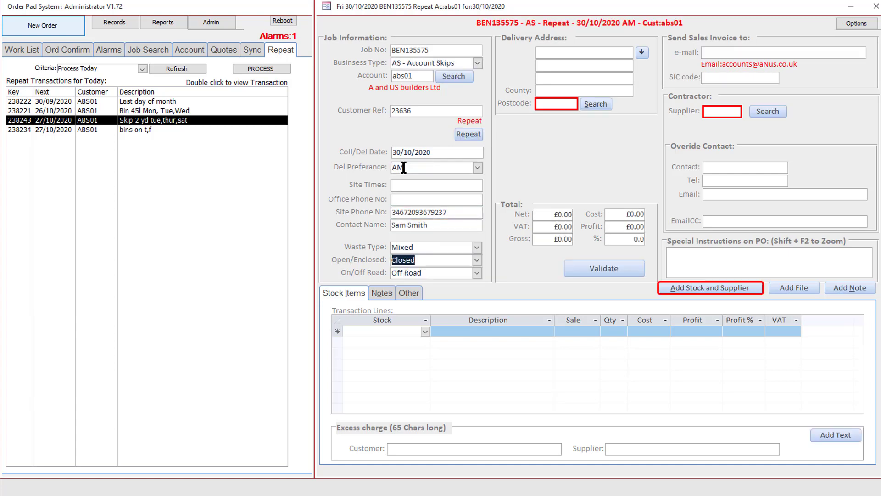
# - Look up the delivery address by its postcode and pick the matching address for the order
pyautogui.click(546, 103)
pyautogui.write('pe132ql')
pyautogui.press('Tab')
pyautogui.doubleClick(401, 229)
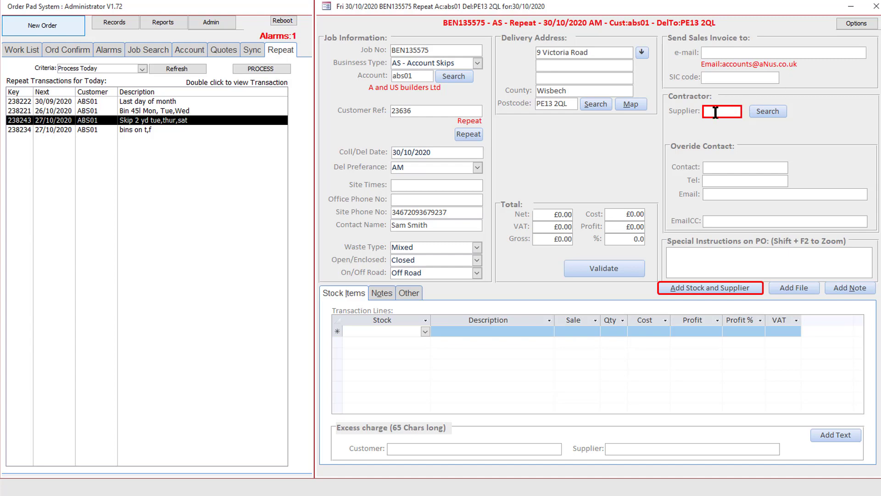
# - Enter the supplier's account code as the order's contractor
pyautogui.write('abs001')
pyautogui.press('Tab')
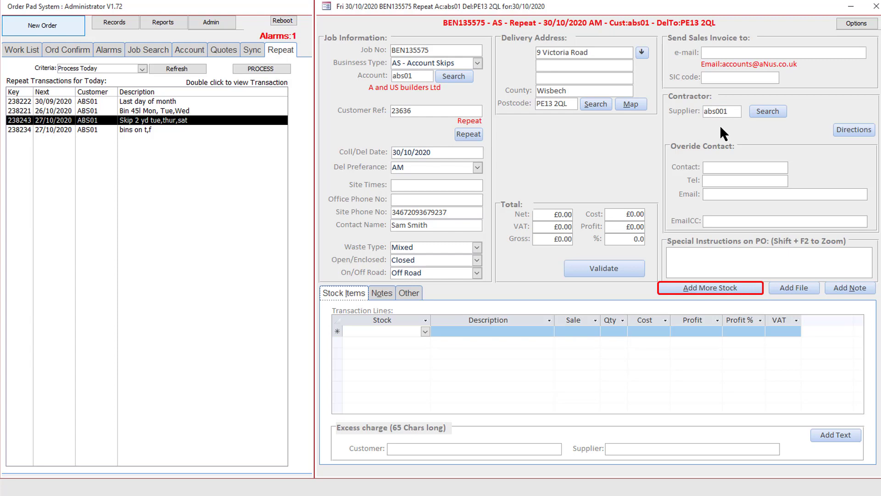
# - Add the stock item WHB0240, Wheelie Bins 240 lt, to the first transaction line
pyautogui.click(392, 332)
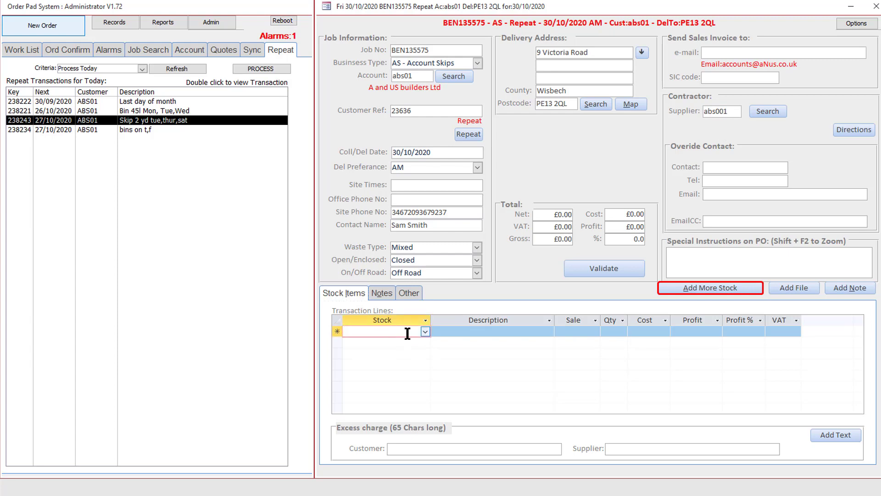
pyautogui.click(424, 332)
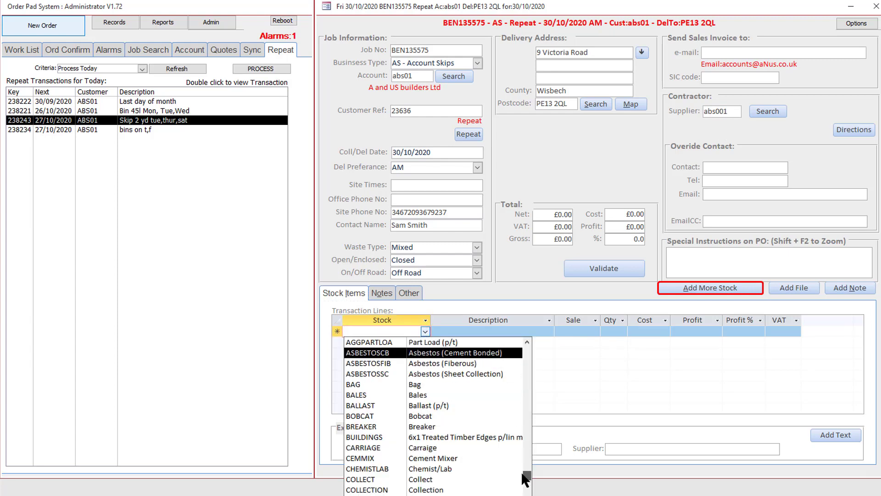
pyautogui.scroll(-15, 522, 470)
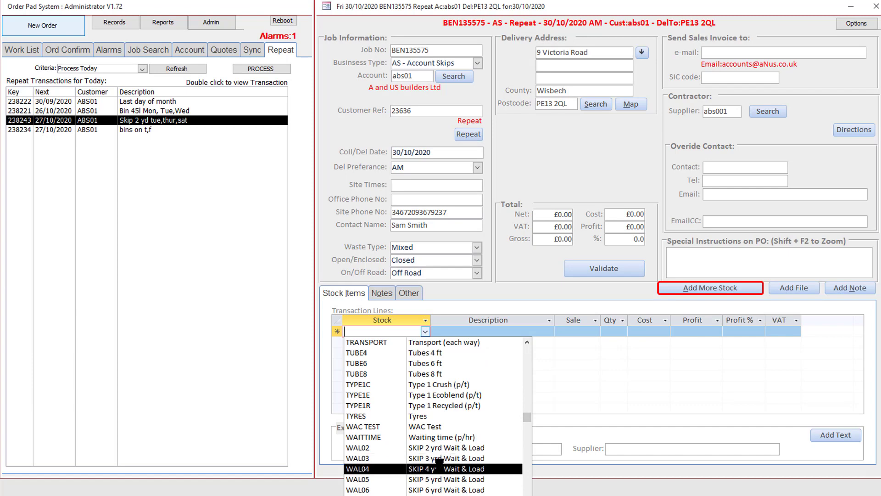
pyautogui.scroll(-3, 505, 464)
pyautogui.scroll(-4, 505, 467)
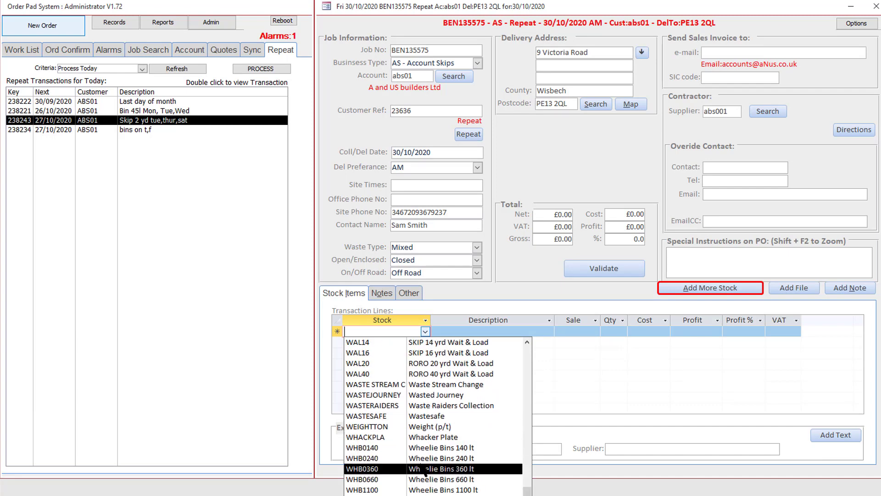
pyautogui.click(386, 459)
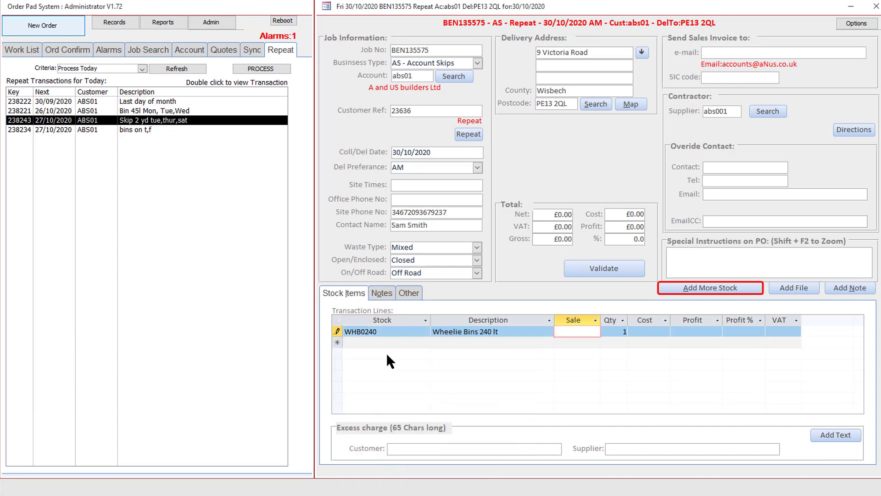
# - Set the wheelie bin line's sale price to £150 and its cost to £100
pyautogui.write('150')
pyautogui.press('Tab')
pyautogui.press('Tab')
pyautogui.write('100')
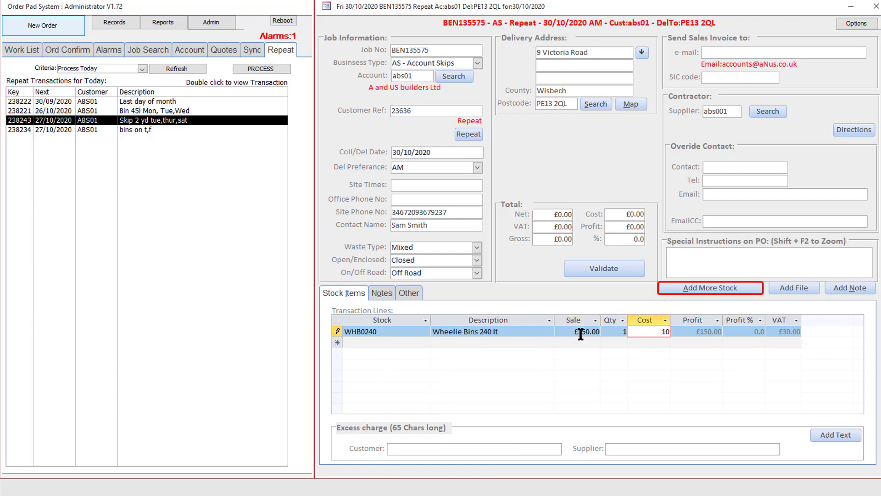
pyautogui.press('Tab')
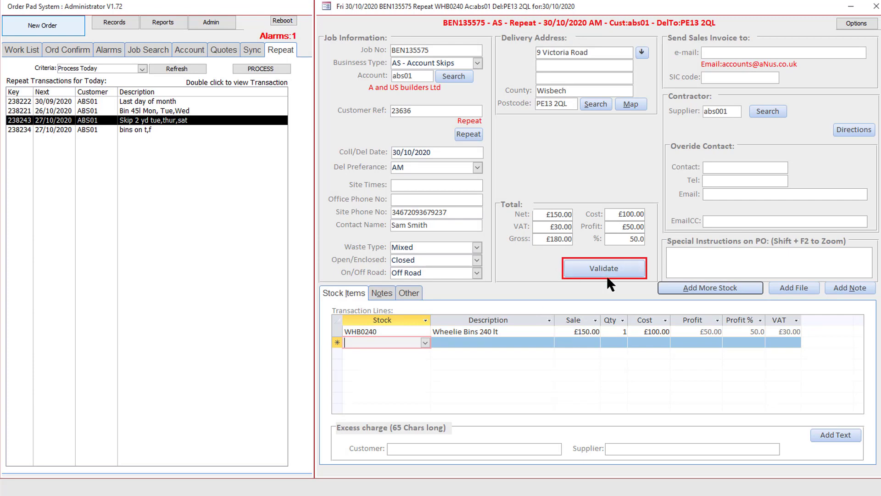
# - Try to validate the order, and open its repeat schedule settings
pyautogui.click(585, 265)
pyautogui.click(610, 266)
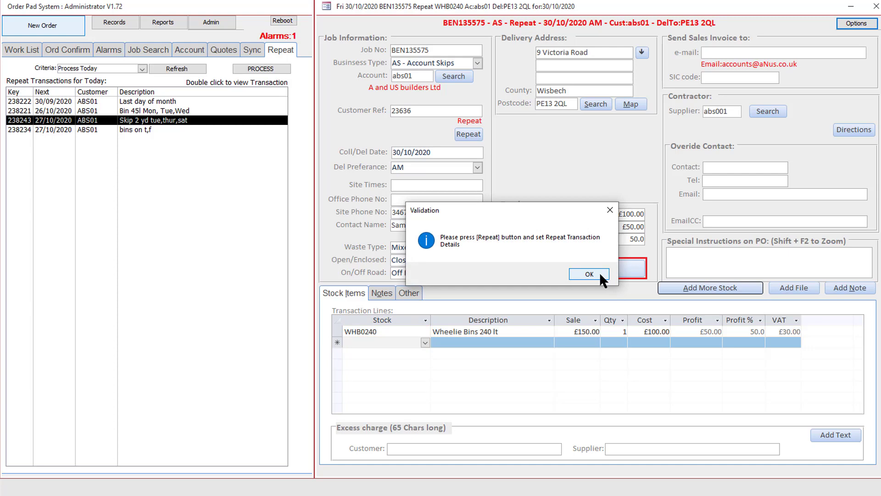
pyautogui.click(599, 273)
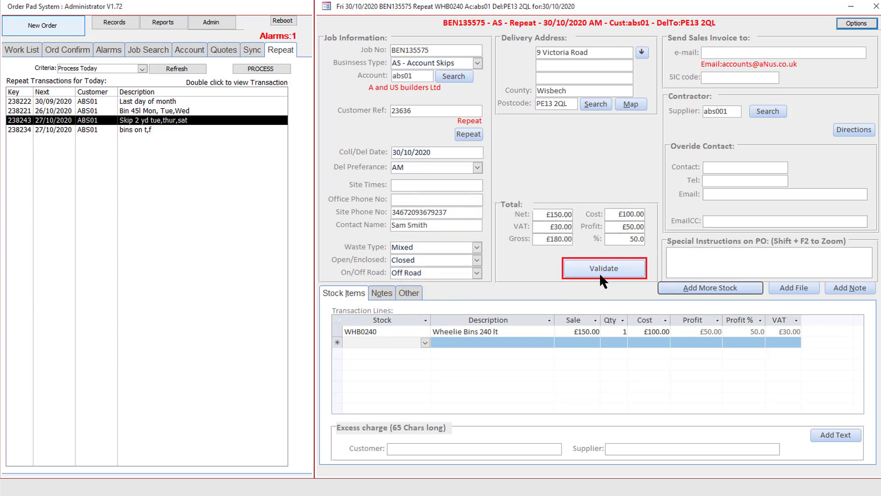
pyautogui.click(469, 134)
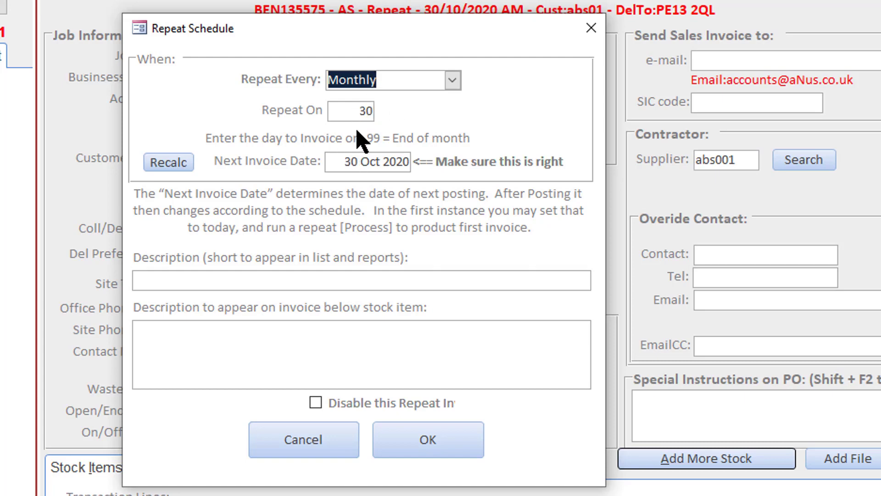
# - Try the monthly repeat on day 99 for end of month, and on day 15
pyautogui.moveTo(360, 111); pyautogui.dragTo(378, 111)
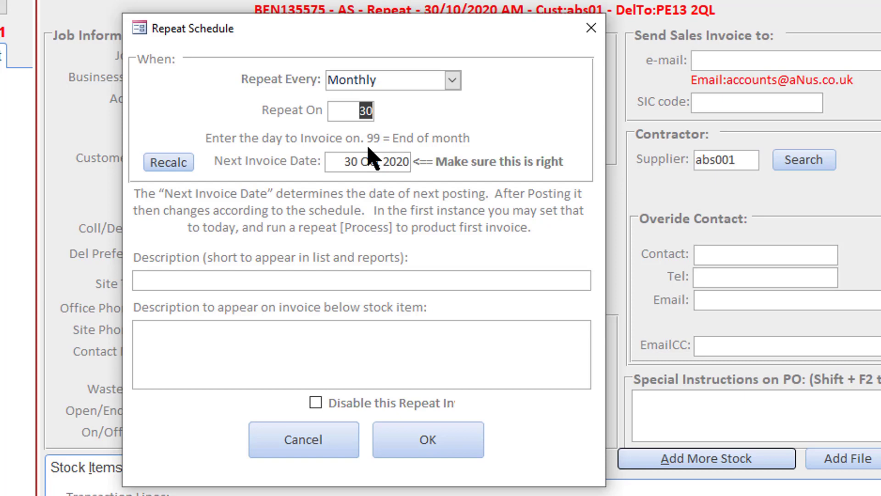
pyautogui.write('99')
pyautogui.press('Tab')
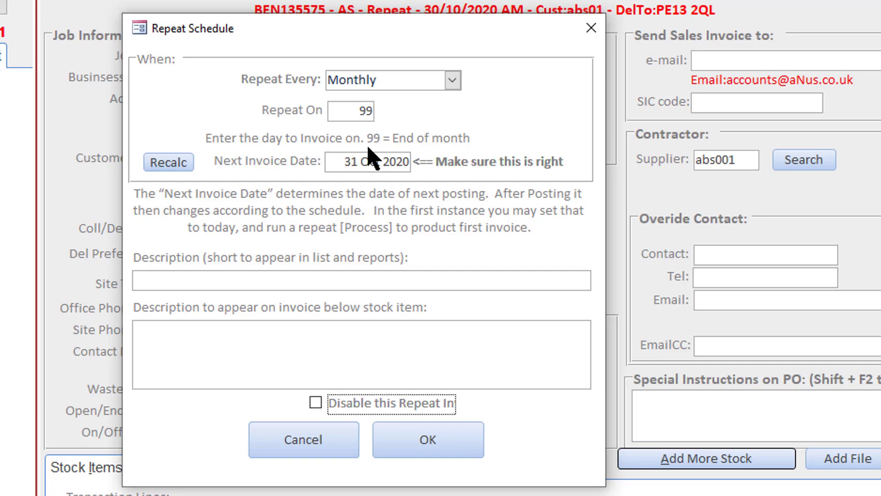
pyautogui.doubleClick(364, 115)
pyautogui.write('15')
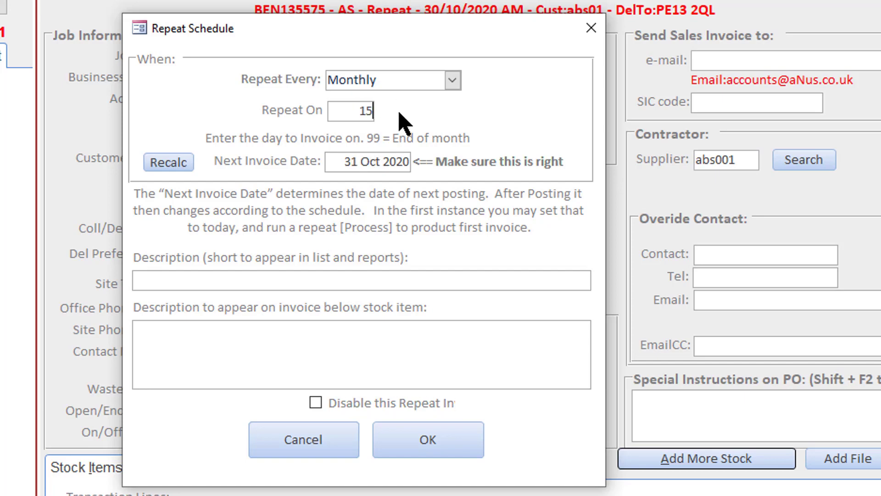
pyautogui.press('Tab')
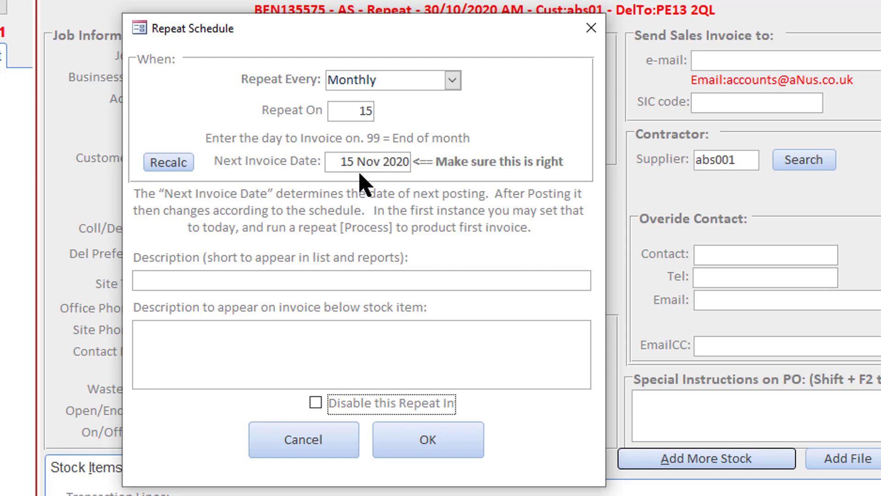
# - Set the schedule to repeat Fortnightly on day 15 and day 99 for end of month
pyautogui.click(452, 81)
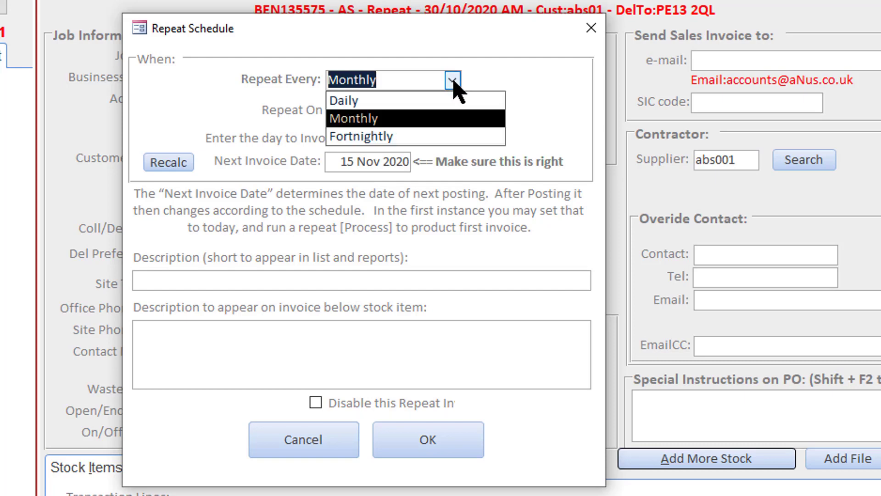
pyautogui.click(397, 138)
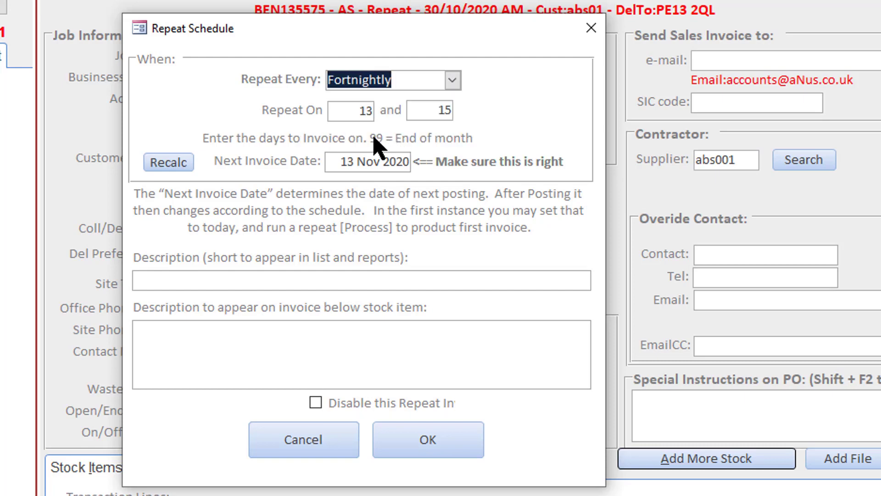
pyautogui.moveTo(349, 111); pyautogui.dragTo(376, 110)
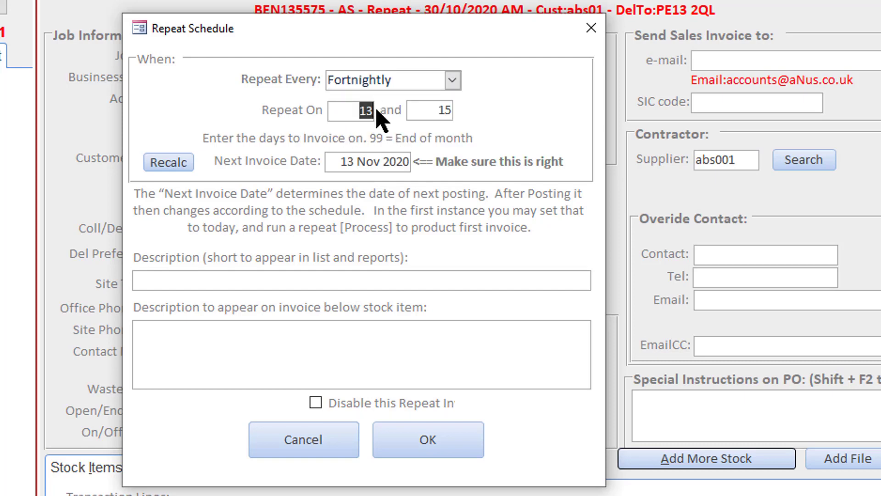
pyautogui.write('15')
pyautogui.press('Tab')
pyautogui.write('9')
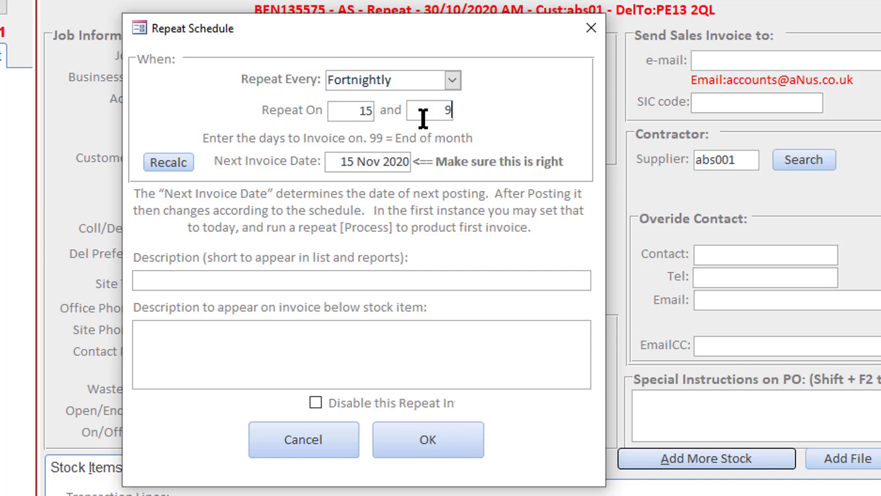
pyautogui.write('9')
pyautogui.press('Tab')
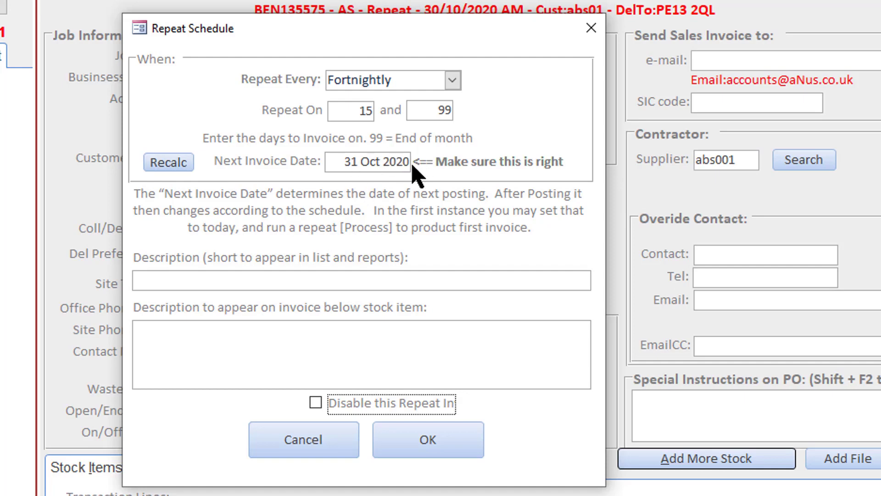
pyautogui.moveTo(408, 163); pyautogui.dragTo(411, 163)
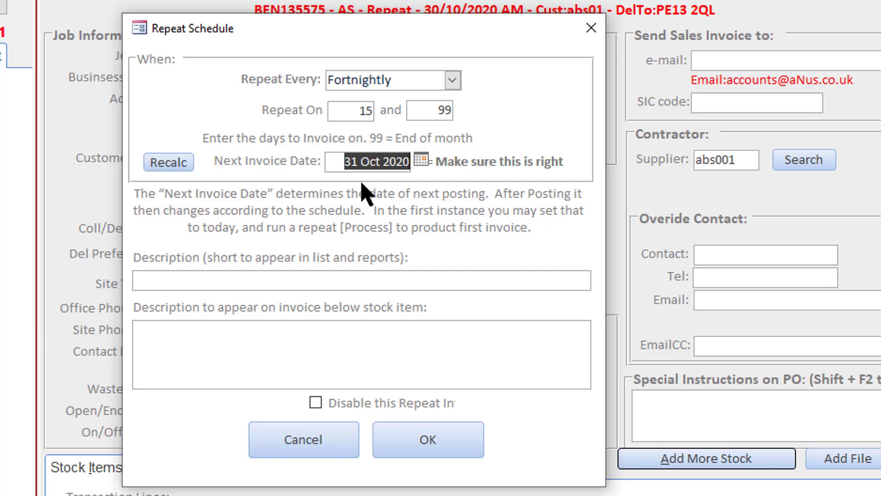
# - Try 15 October 2020 as the next invoice date of the fortnightly schedule
pyautogui.doubleClick(367, 111)
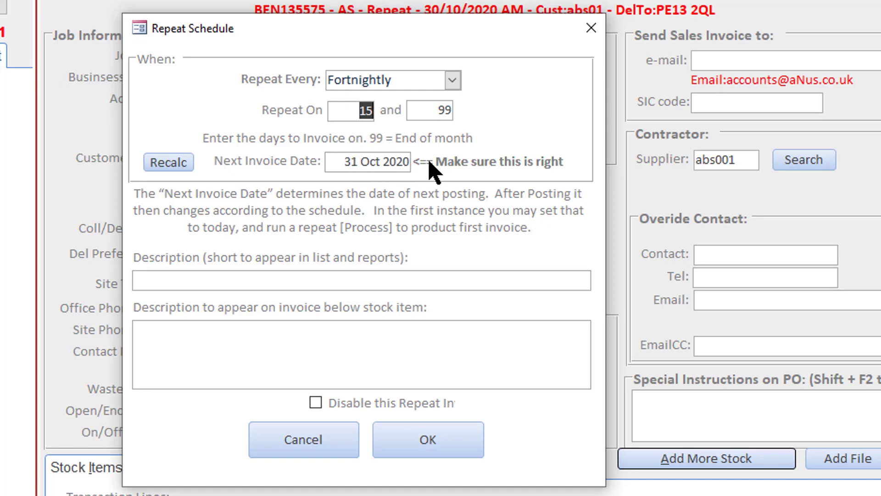
pyautogui.click(390, 163)
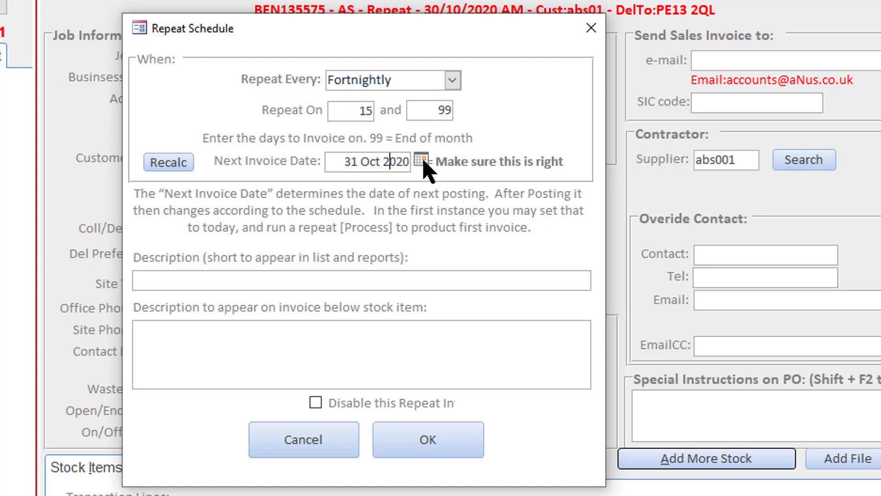
pyautogui.click(423, 160)
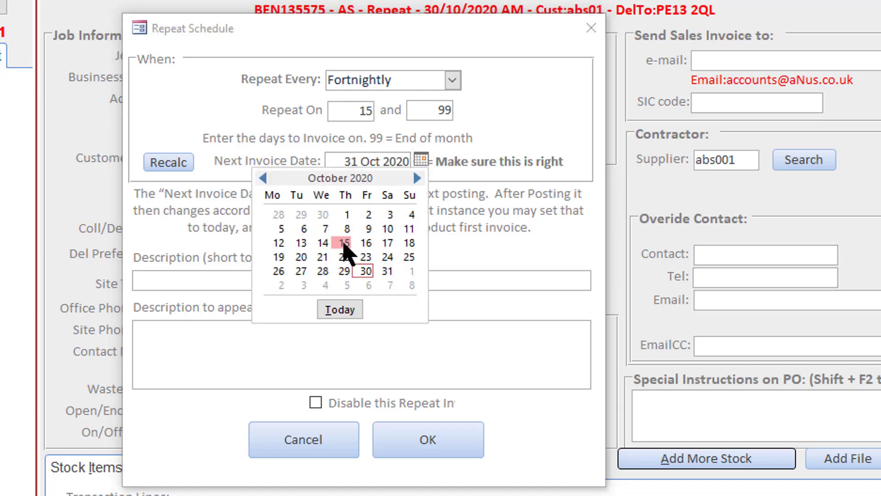
pyautogui.click(343, 243)
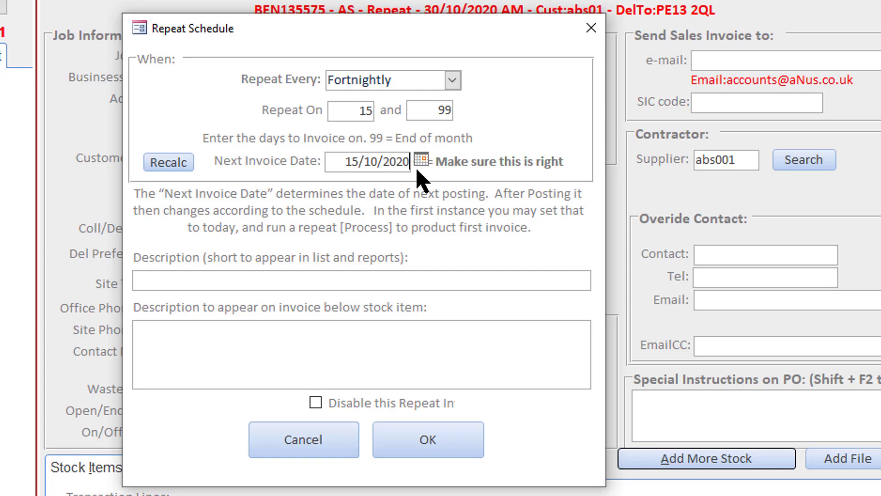
# - Change the repeat schedule to Daily on Mon, Wed and Fri
pyautogui.click(453, 80)
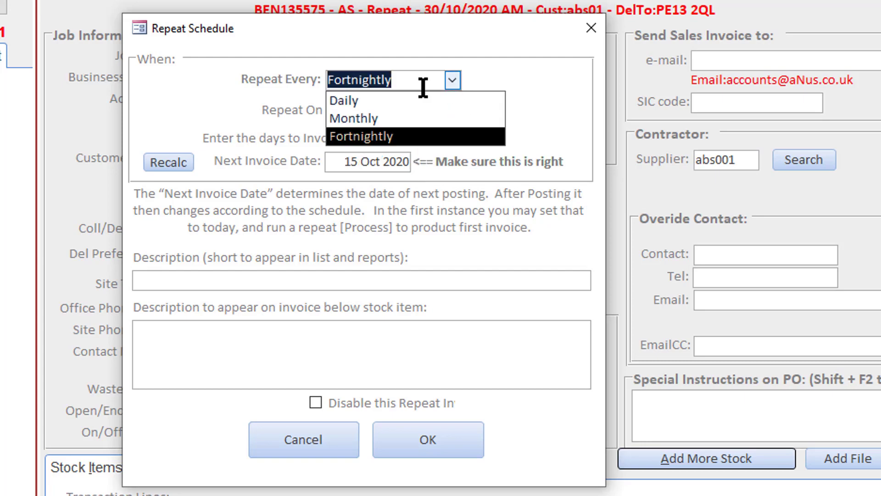
pyautogui.click(369, 111)
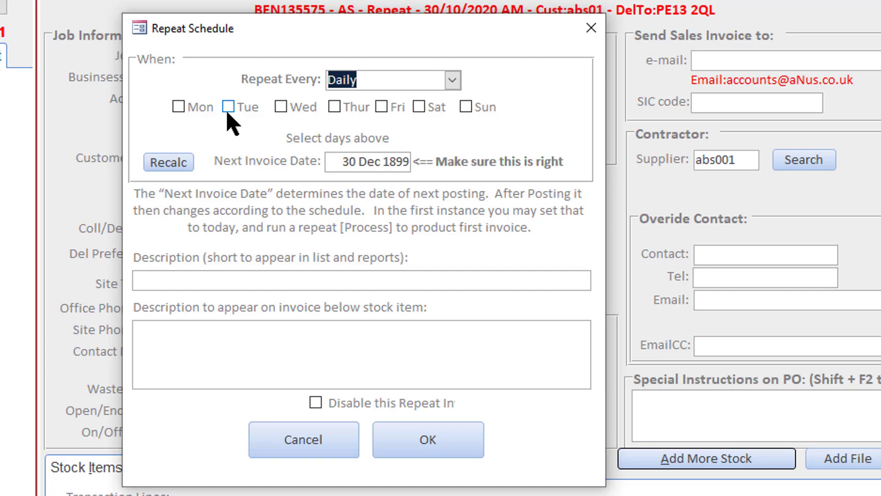
pyautogui.click(179, 108)
pyautogui.click(179, 108)
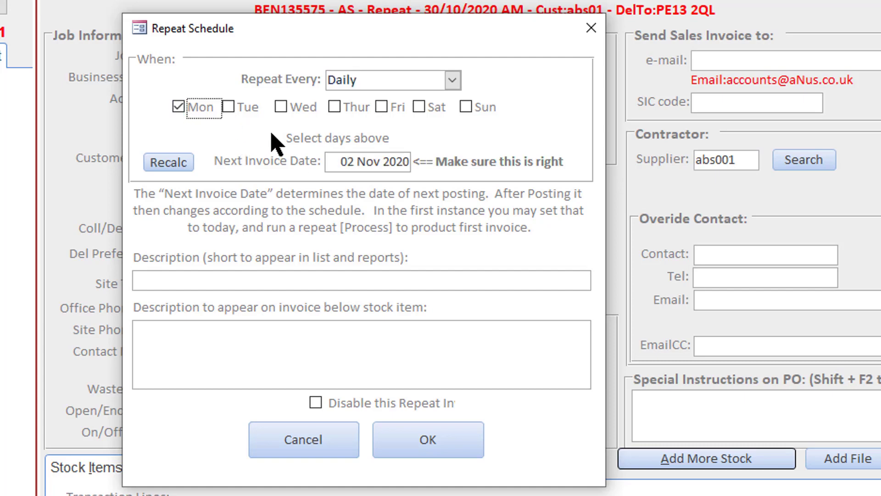
pyautogui.click(281, 110)
pyautogui.click(382, 108)
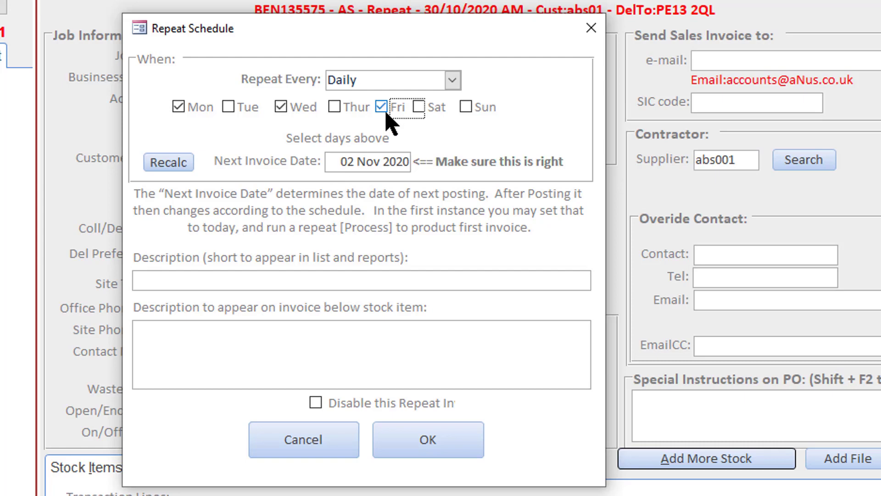
# - Recalculate the next invoice date, and set it to 30/10/2020 from the calendar
pyautogui.click(173, 164)
pyautogui.click(397, 166)
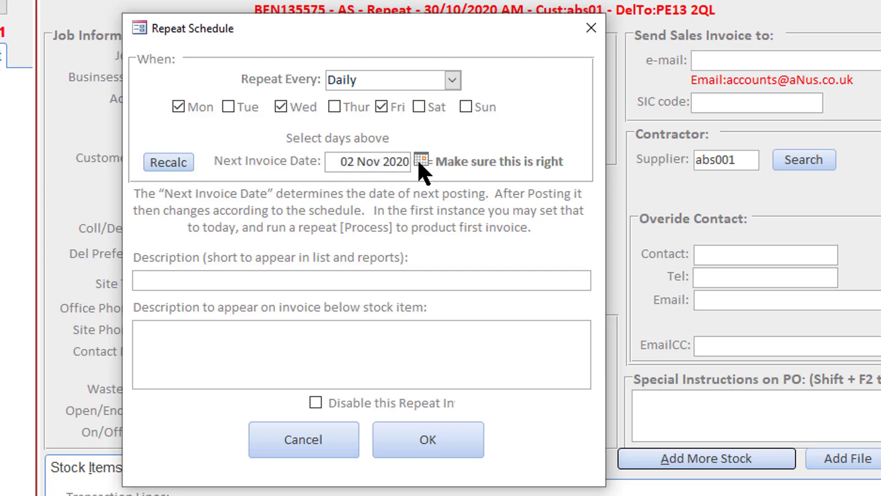
pyautogui.click(420, 160)
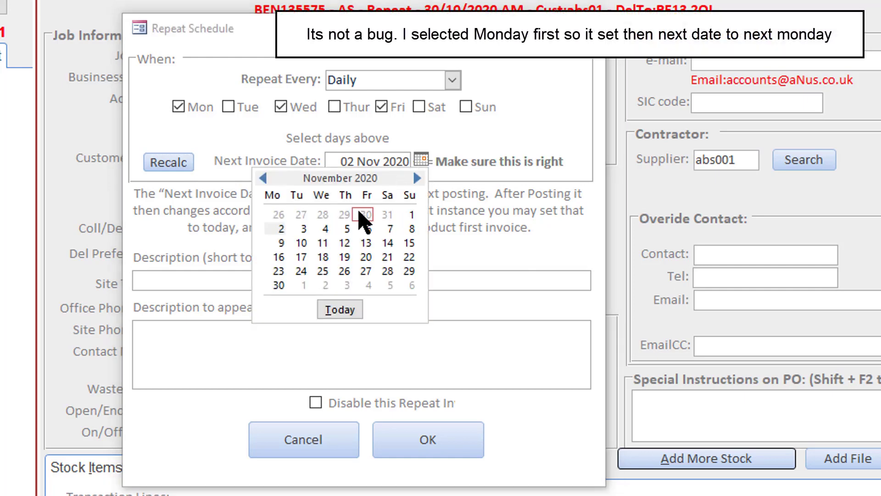
pyautogui.click(366, 215)
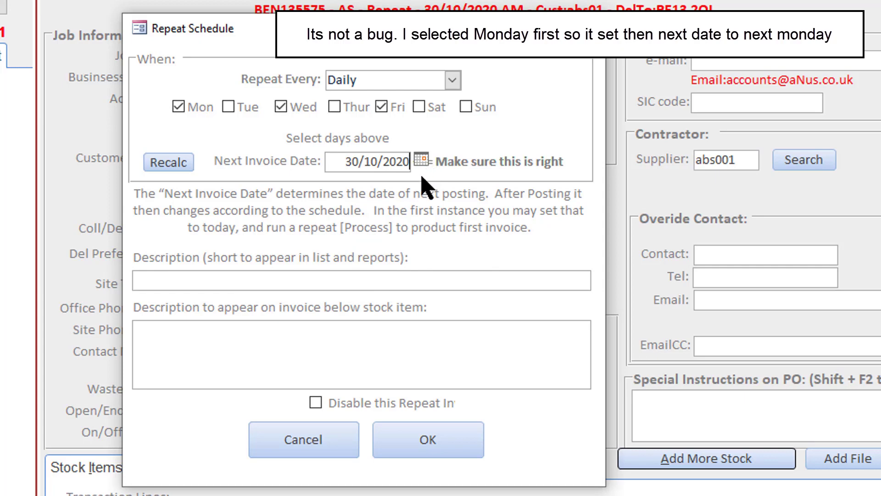
pyautogui.moveTo(342, 172); pyautogui.dragTo(418, 164)
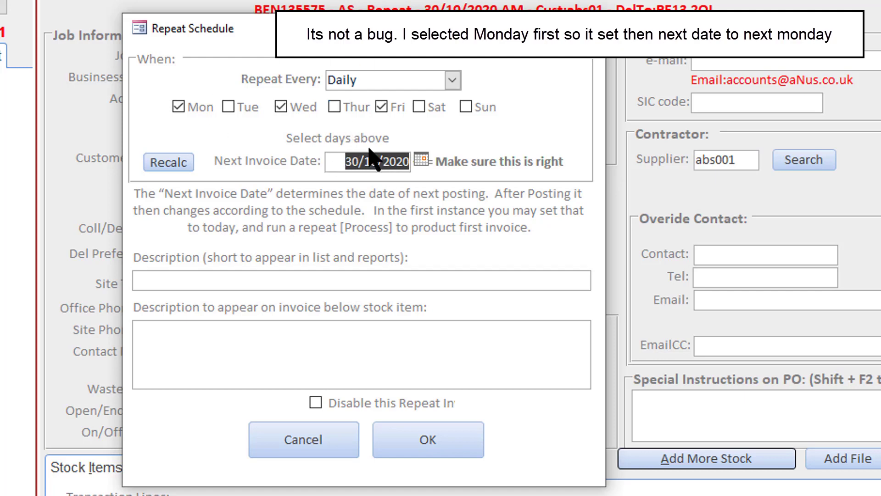
# - Enter "240lt Wheelie bin changed on Mon, Tue, and Firday" as the schedule's short description
pyautogui.click(239, 273)
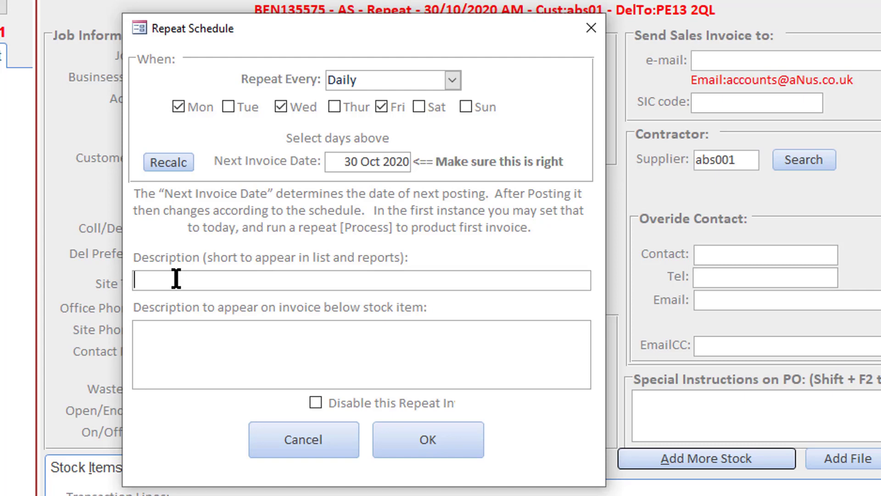
pyautogui.write('240lt Wheeli')
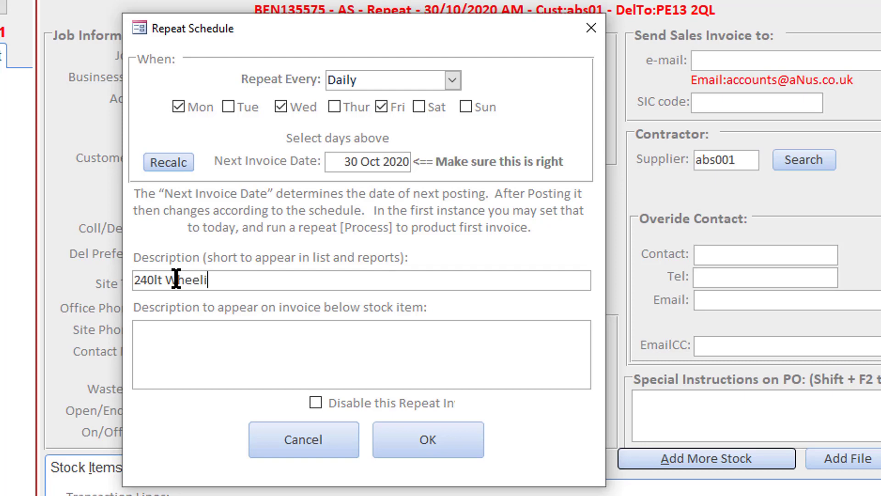
pyautogui.write('e bin ca')
pyautogui.press('BackSpace')
pyautogui.write('hanged ')
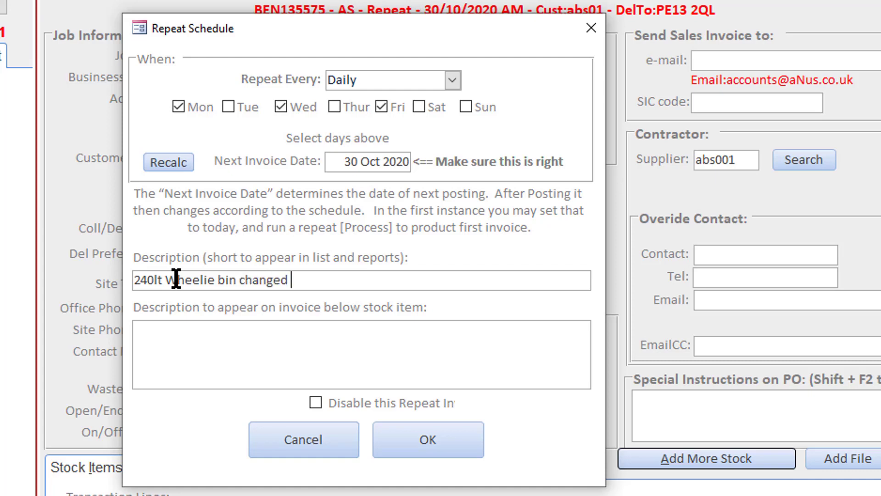
pyautogui.write('on Mon, Tue')
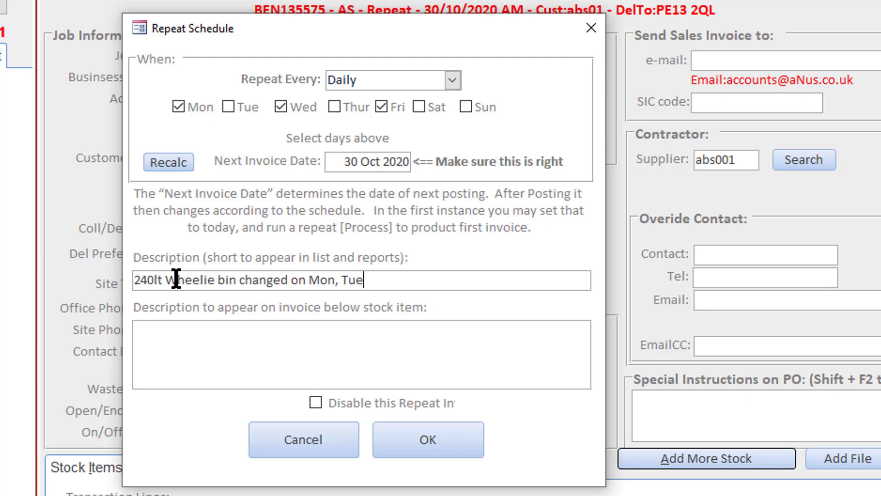
pyautogui.write(', and Firday')
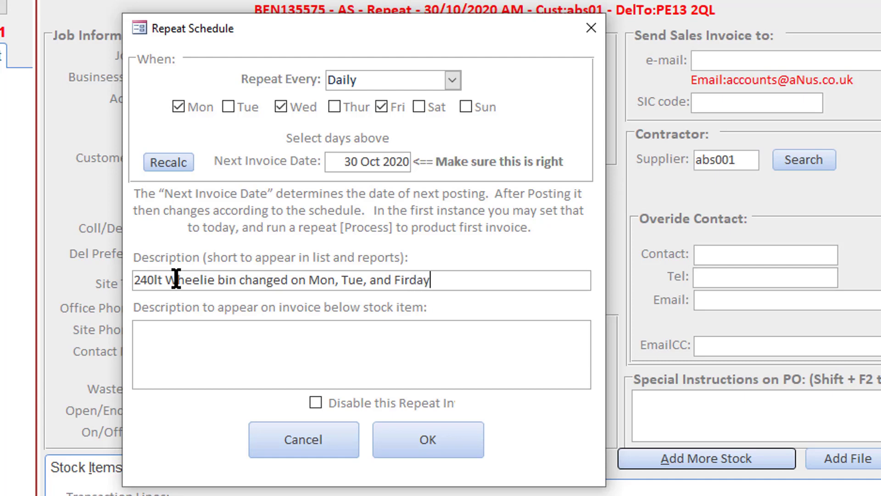
# - Copy the short description into the description shown on the invoice, and correct "Firday" to "Friday" in that copy
pyautogui.moveTo(455, 280); pyautogui.dragTo(99, 282)
pyautogui.hotkey('ctrl', 'c')
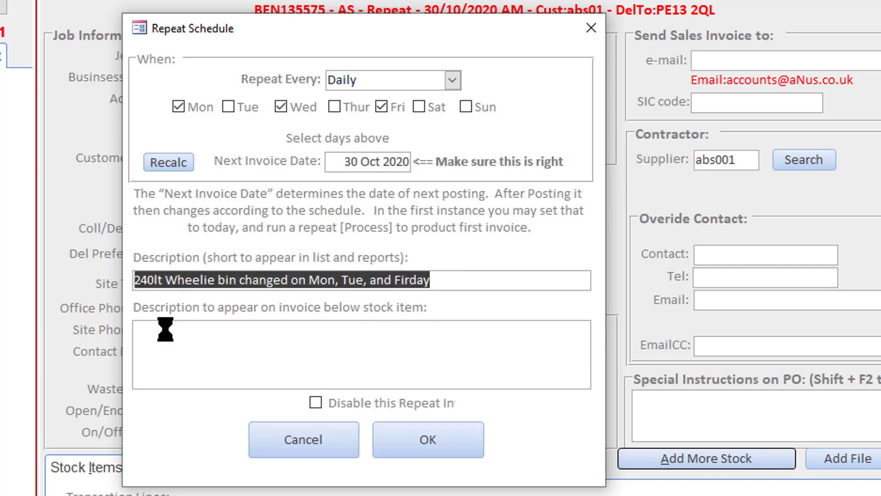
pyautogui.click(191, 344)
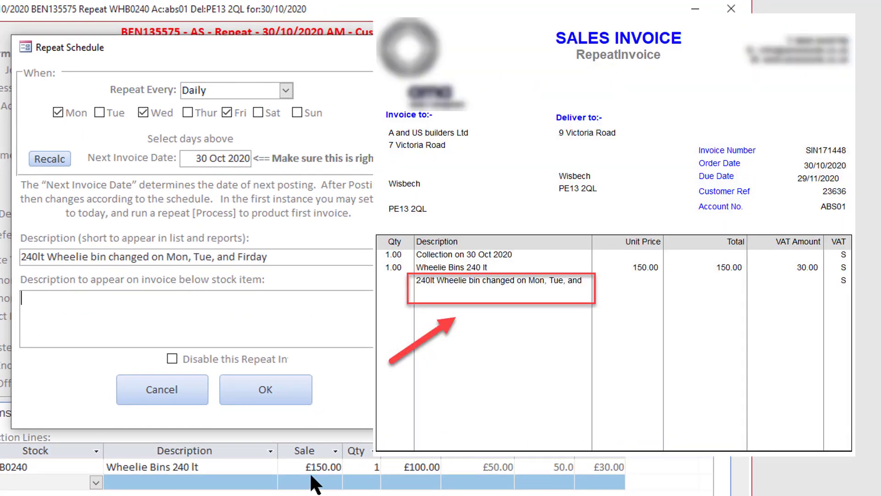
pyautogui.click(39, 311)
pyautogui.hotkey('ctrl', 'v')
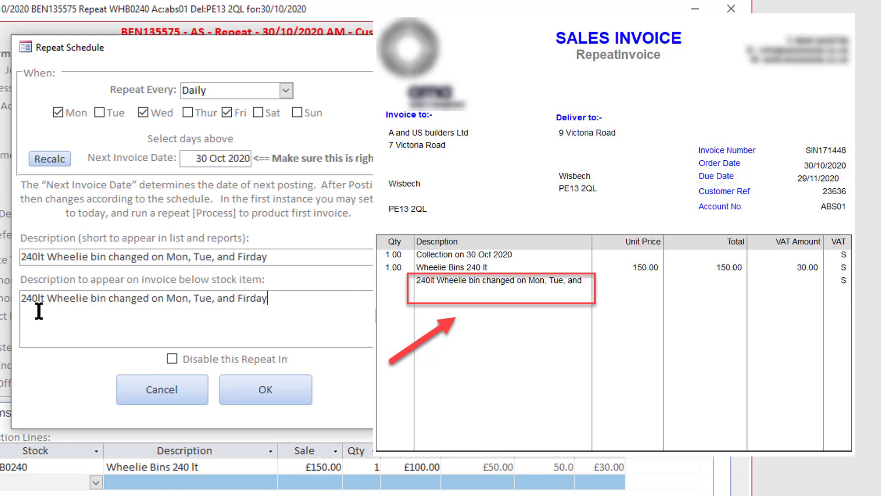
pyautogui.moveTo(243, 301); pyautogui.dragTo(250, 299)
pyautogui.write('ri')
pyautogui.click(289, 304)
pyautogui.moveTo(1, 305); pyautogui.dragTo(1, 296)
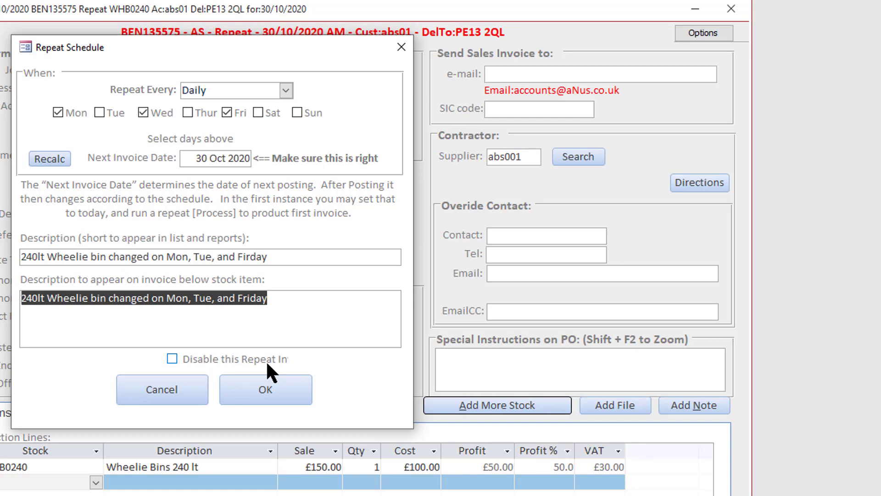
# - Turn the option to disable the repeat invoice on and off again, and save the repeat schedule, confirming its settings
pyautogui.click(172, 358)
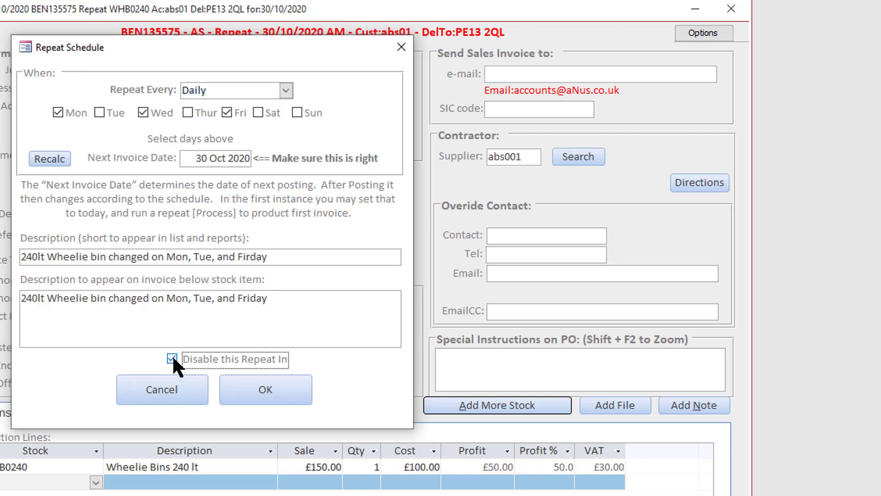
pyautogui.click(172, 357)
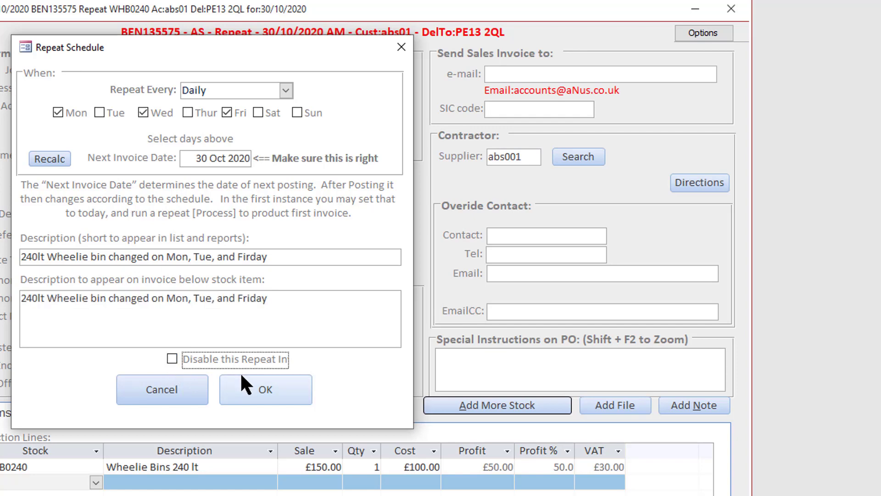
pyautogui.click(252, 400)
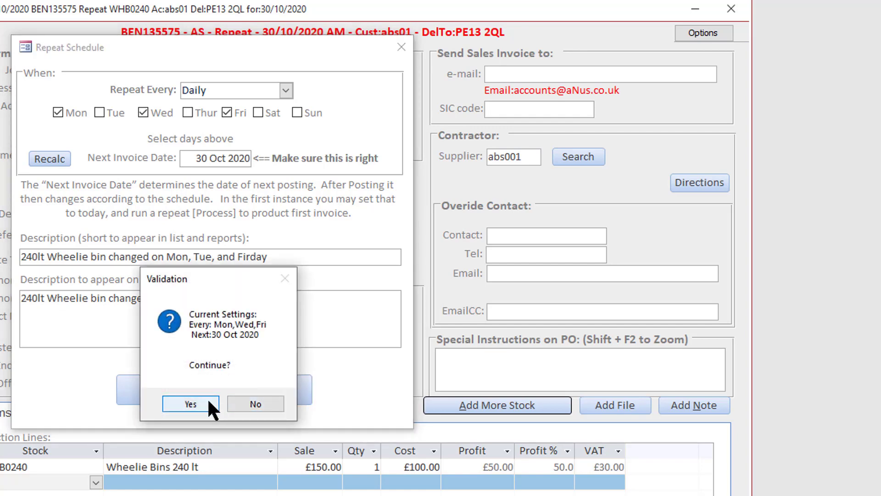
pyautogui.click(209, 402)
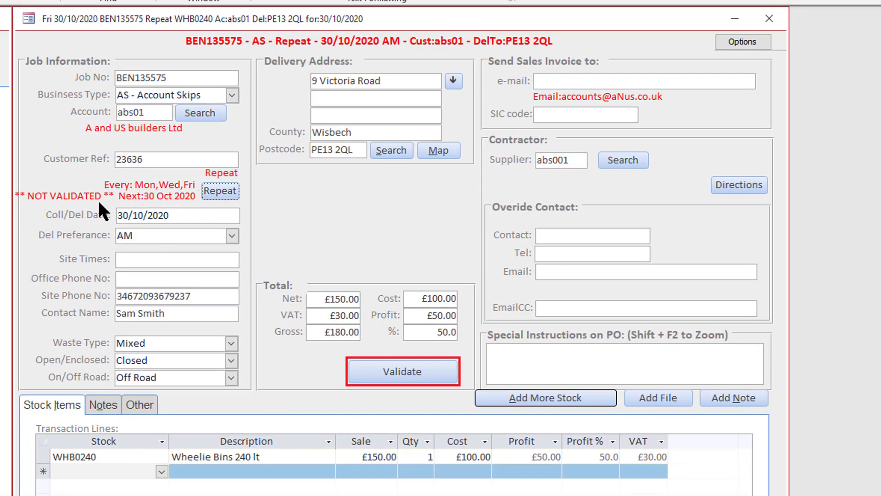
# - Validate the wheelie bin repeat order and close it
pyautogui.click(395, 368)
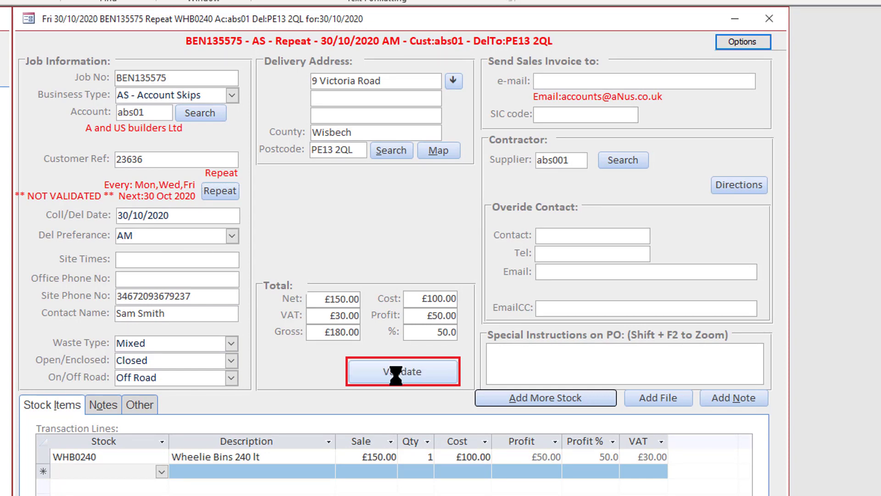
pyautogui.click(370, 379)
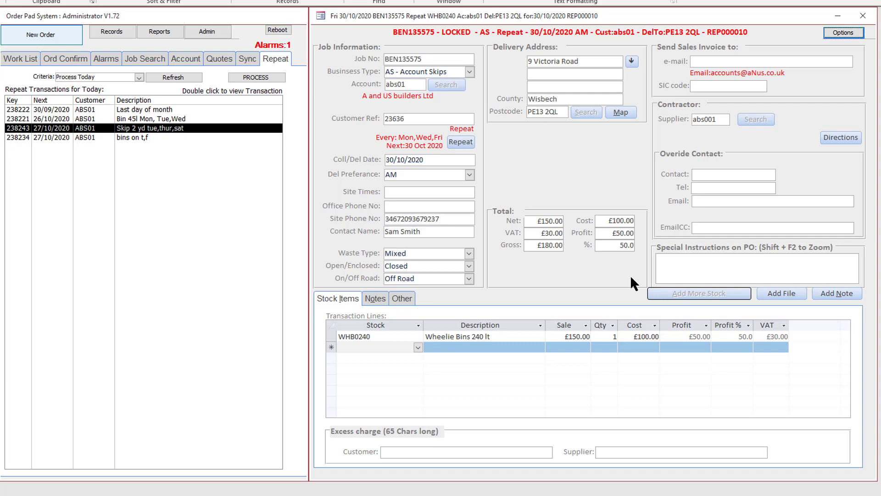
pyautogui.click(863, 16)
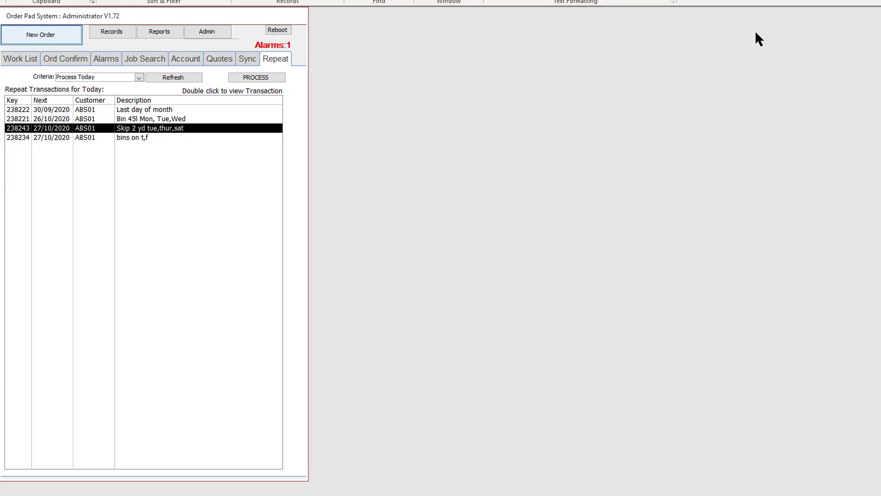
# - Search the jobs using the customer's account code
pyautogui.click(135, 57)
pyautogui.click(87, 78)
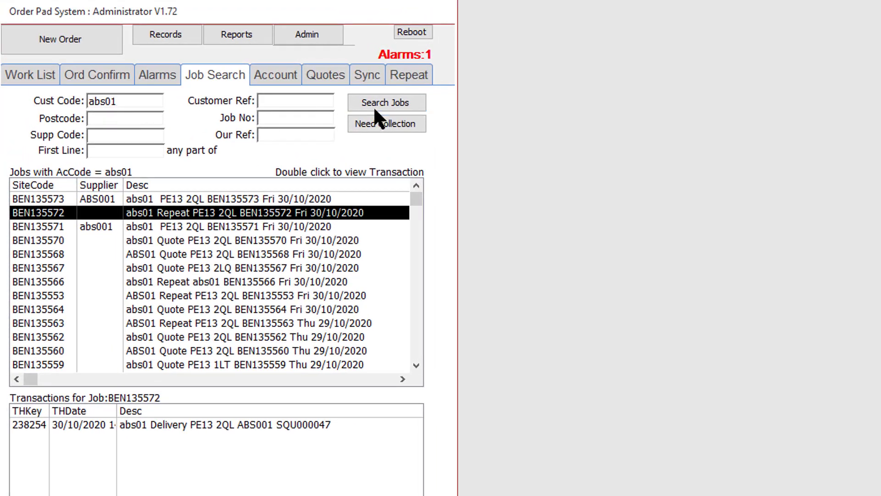
pyautogui.click(257, 79)
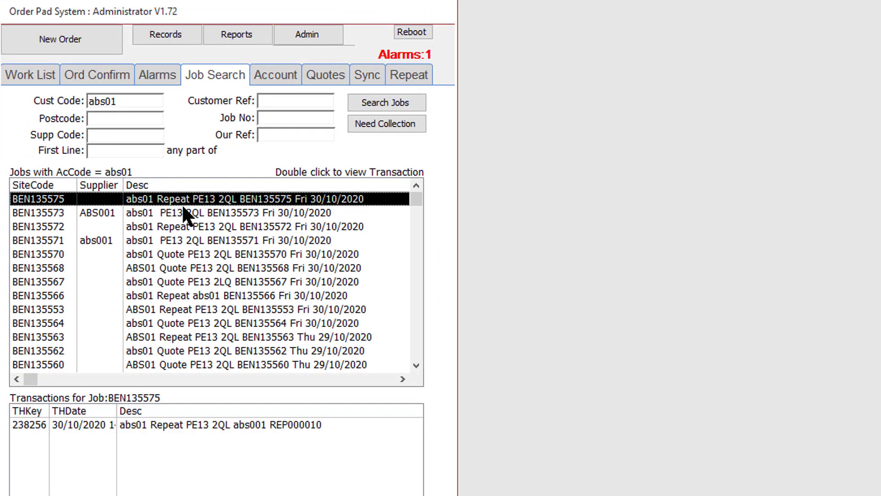
# - Examine the transactions of the new repeat job and of other repeat, quote and delivery jobs in the search results
pyautogui.click(169, 213)
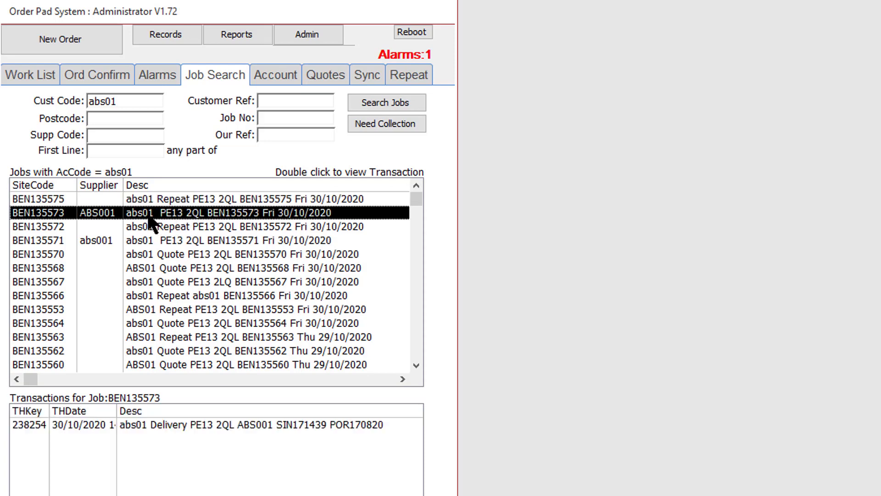
pyautogui.click(172, 256)
pyautogui.click(180, 281)
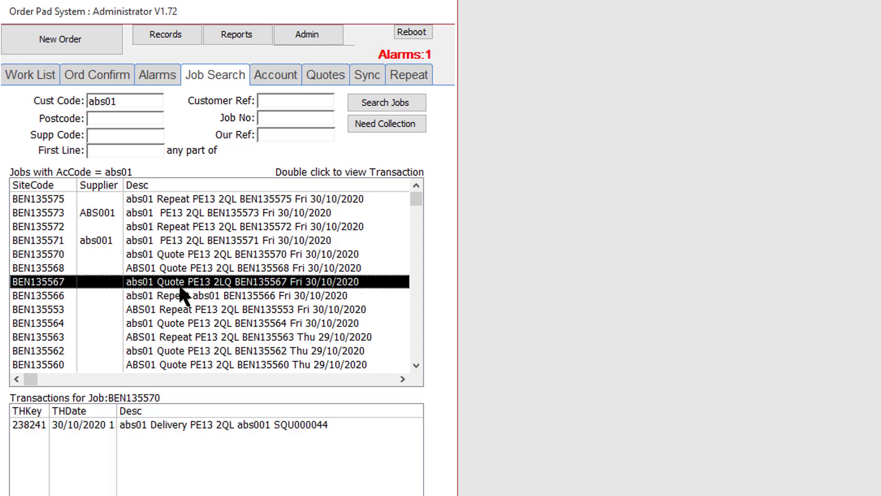
pyautogui.click(181, 267)
pyautogui.click(181, 254)
pyautogui.click(158, 200)
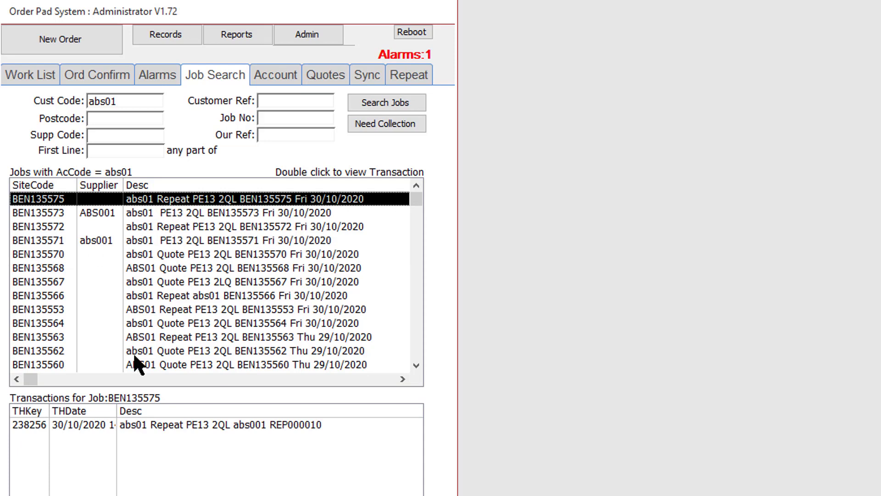
pyautogui.click(147, 308)
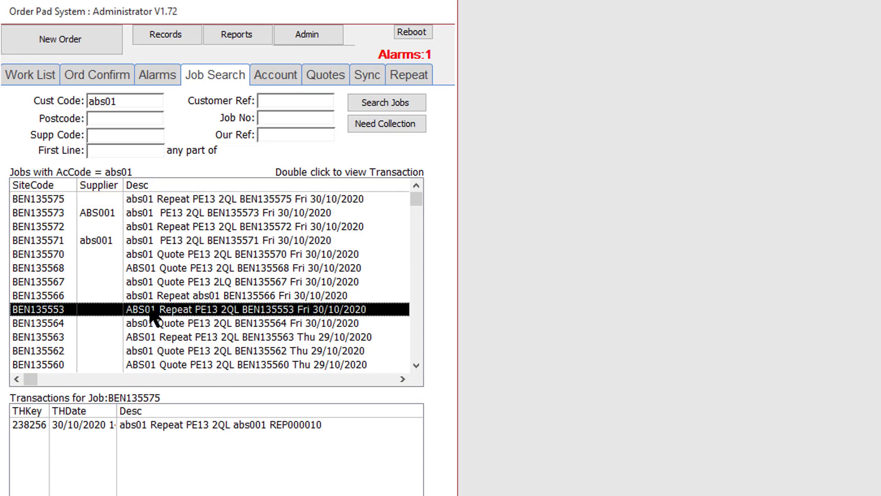
pyautogui.click(157, 295)
pyautogui.click(160, 281)
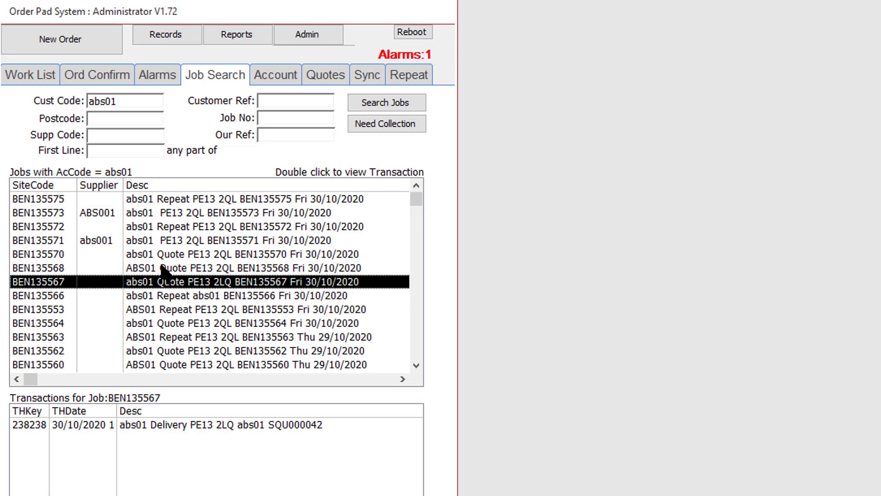
# - Look through the transactions of further quote jobs and the repeat job dated Thu 29/10/2020 in the search results
pyautogui.click(164, 268)
pyautogui.click(165, 259)
pyautogui.click(156, 323)
pyautogui.click(157, 337)
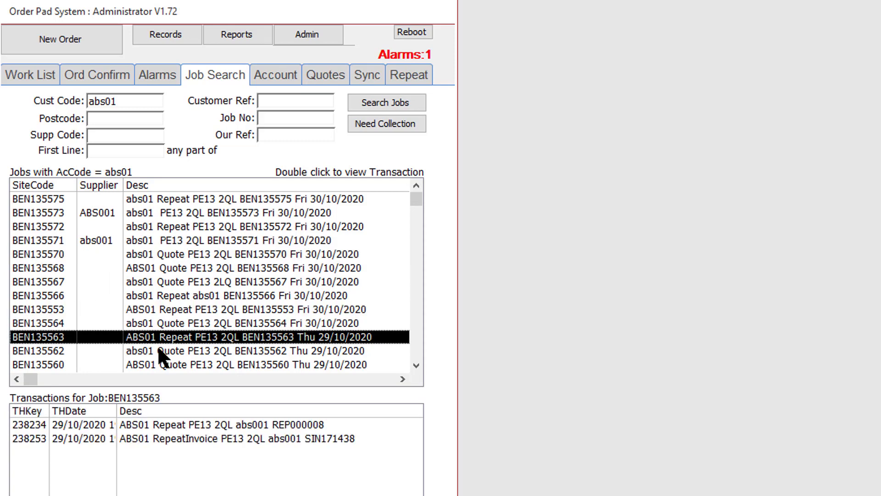
pyautogui.click(156, 351)
pyautogui.click(166, 338)
# - View the Repeat transaction of the Thu 29/10/2020 repeat job and then its RepeatInvoice transaction
pyautogui.click(179, 438)
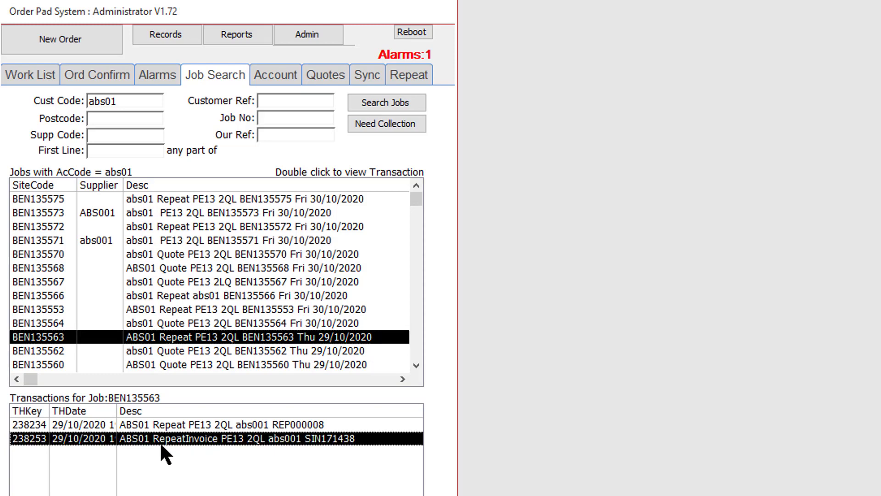
pyautogui.click(171, 429)
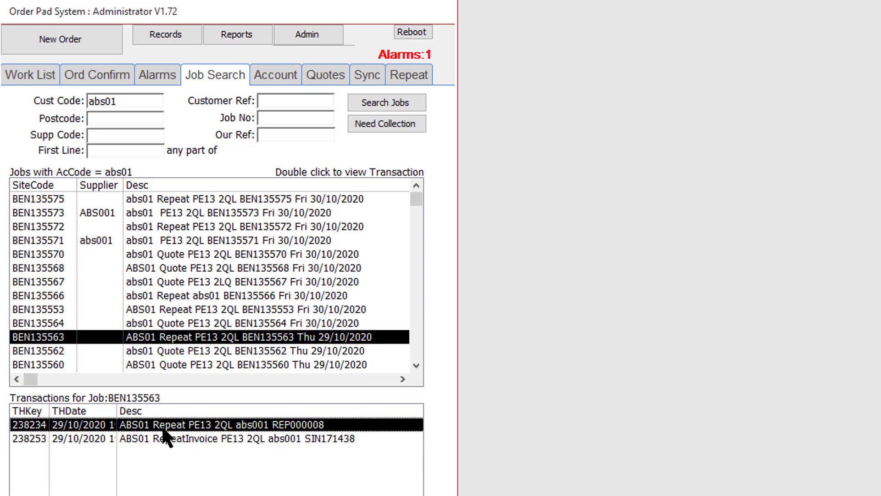
pyautogui.doubleClick(193, 426)
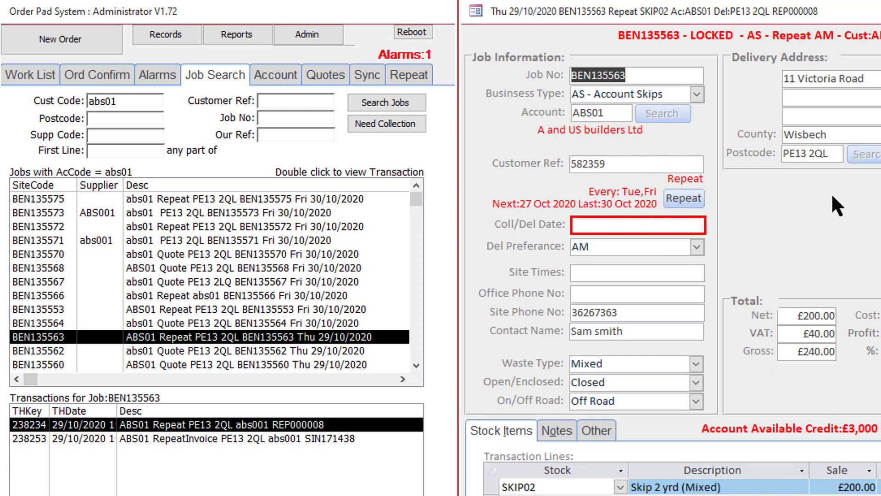
pyautogui.click(216, 439)
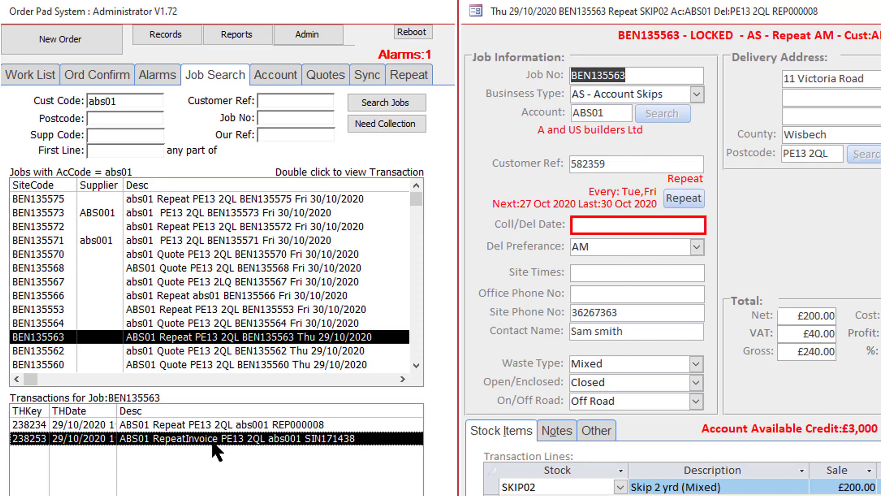
pyautogui.doubleClick(213, 453)
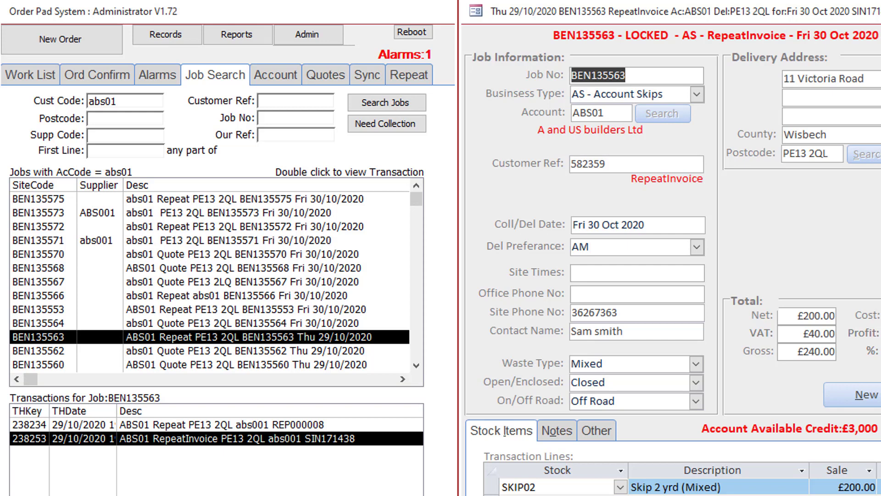
# - Start processing today's repeat transactions and turn off sending e-mails without preview
pyautogui.click(407, 76)
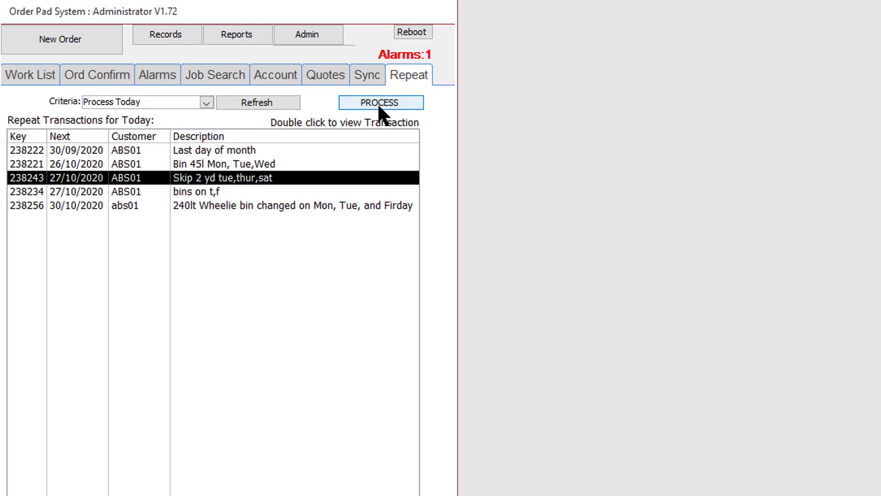
pyautogui.click(379, 103)
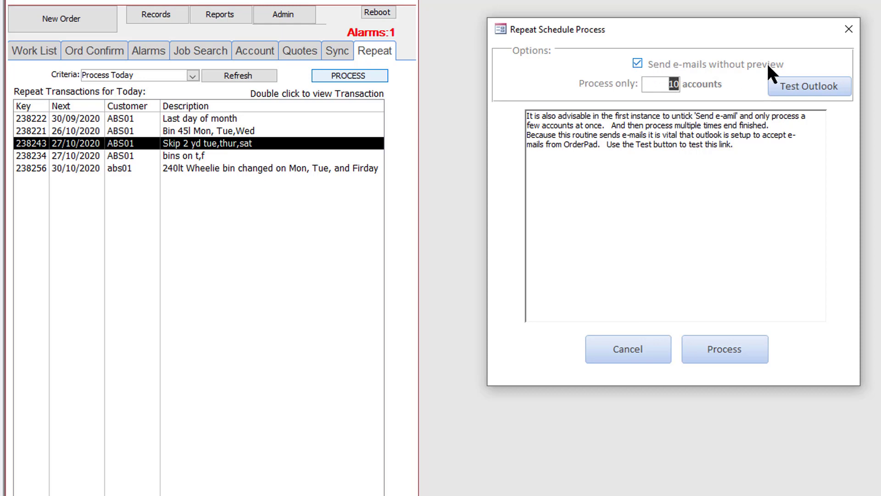
pyautogui.click(637, 64)
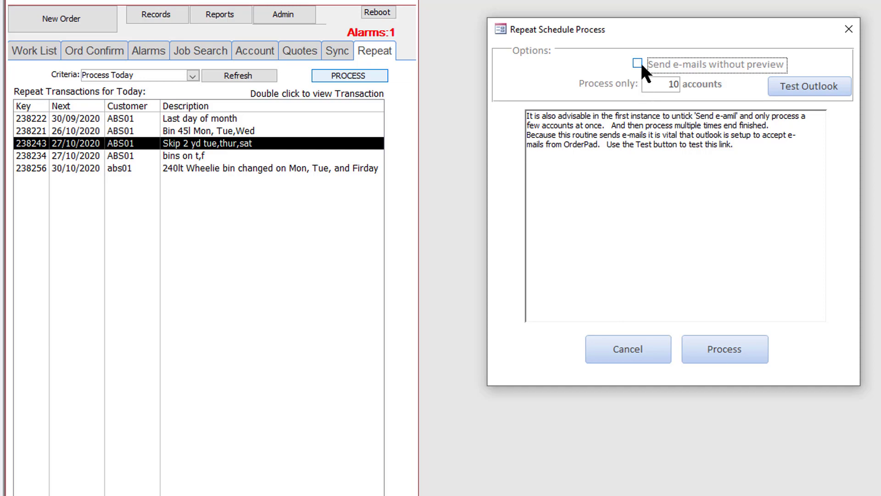
# - Test the Outlook link and close the test e-mail without keeping it
pyautogui.click(813, 85)
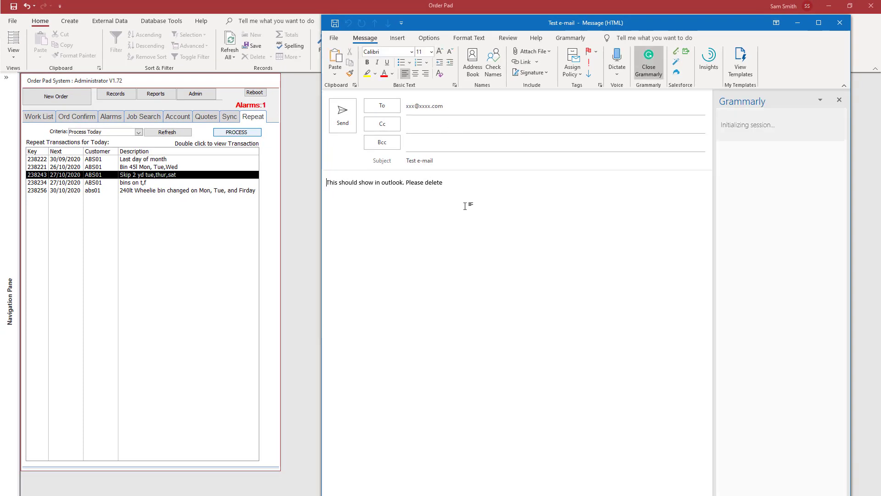
pyautogui.click(840, 23)
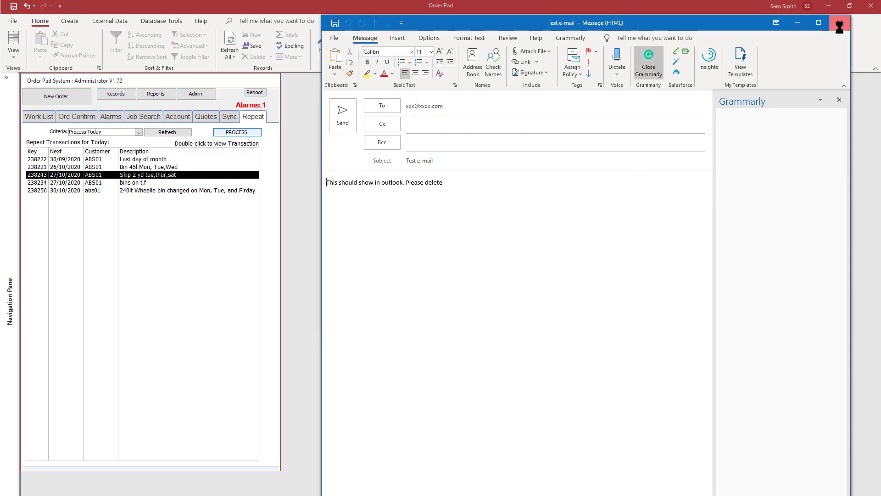
pyautogui.click(457, 293)
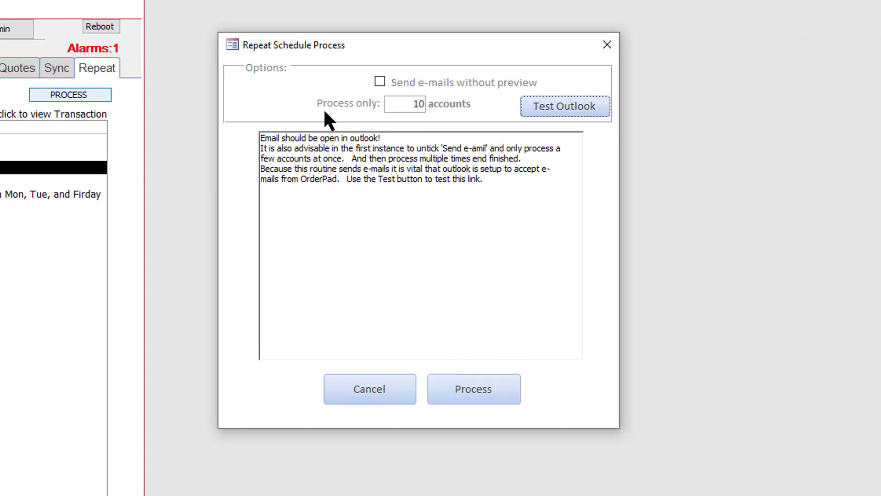
# - Process the repeat schedule for 10 accounts and move the generated confirmation e-mail aside
pyautogui.moveTo(411, 103); pyautogui.dragTo(429, 117)
pyautogui.click(466, 391)
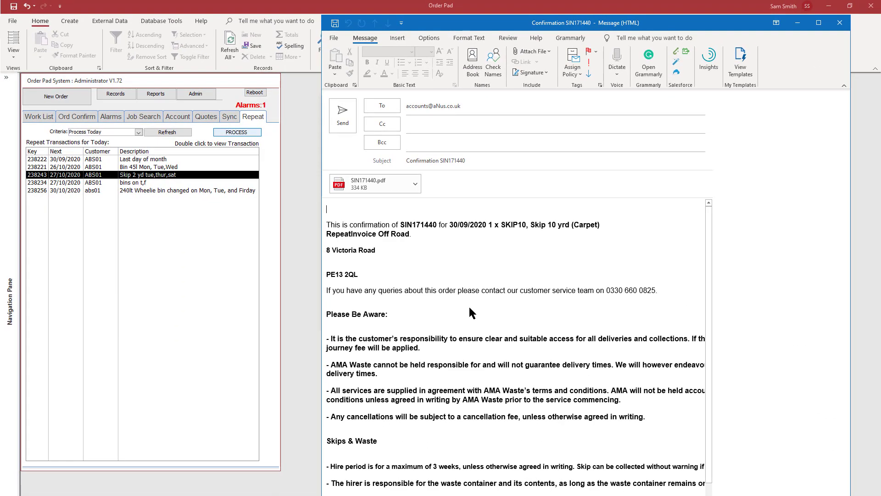
pyautogui.moveTo(528, 28); pyautogui.dragTo(718, 42)
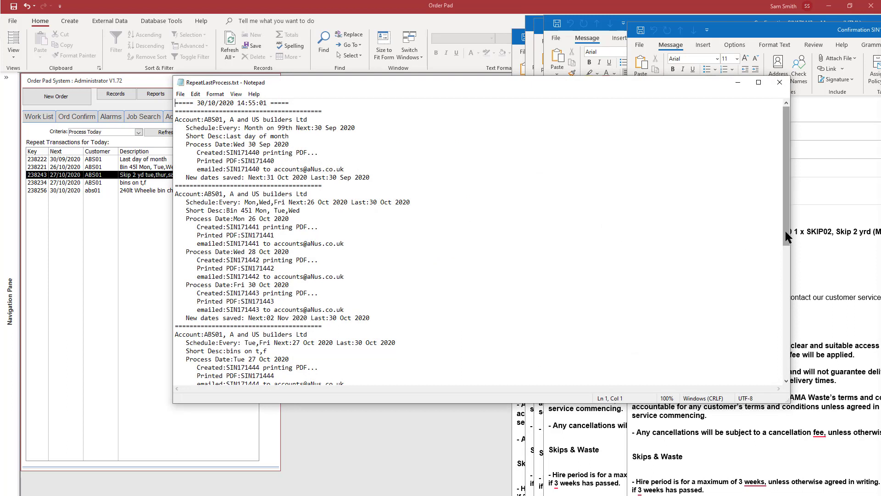
# - Examine the process log's "Bin 45l Mon, Tue,Wed" entry, checking its account, schedule, process dates and next date
pyautogui.moveTo(602, 84); pyautogui.dragTo(538, 251)
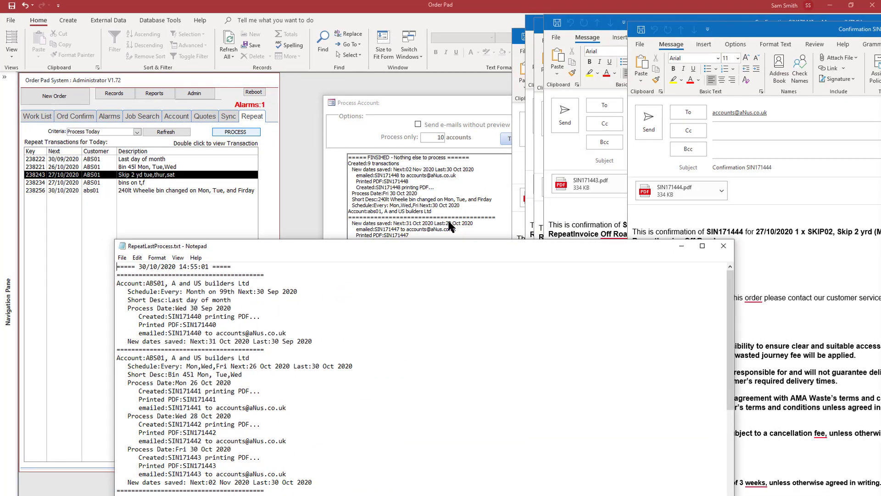
pyautogui.moveTo(399, 244); pyautogui.dragTo(453, 72)
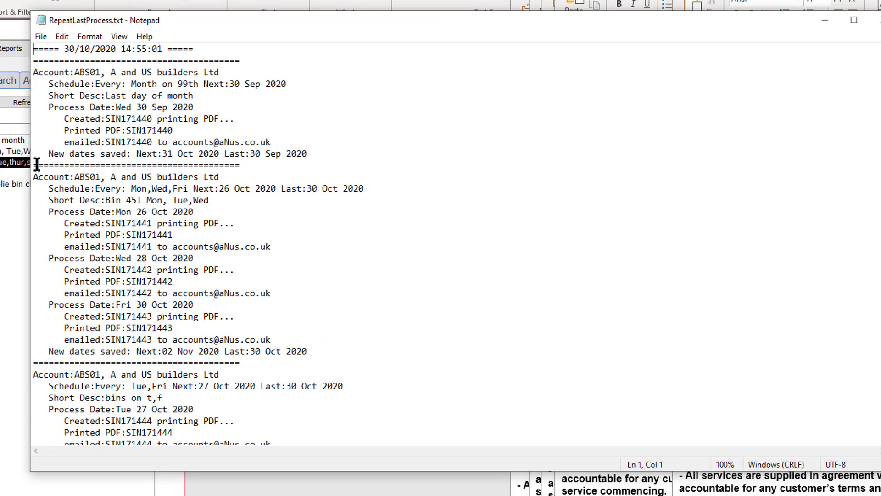
pyautogui.moveTo(266, 178); pyautogui.dragTo(189, 177)
pyautogui.moveTo(129, 174); pyautogui.dragTo(26, 174)
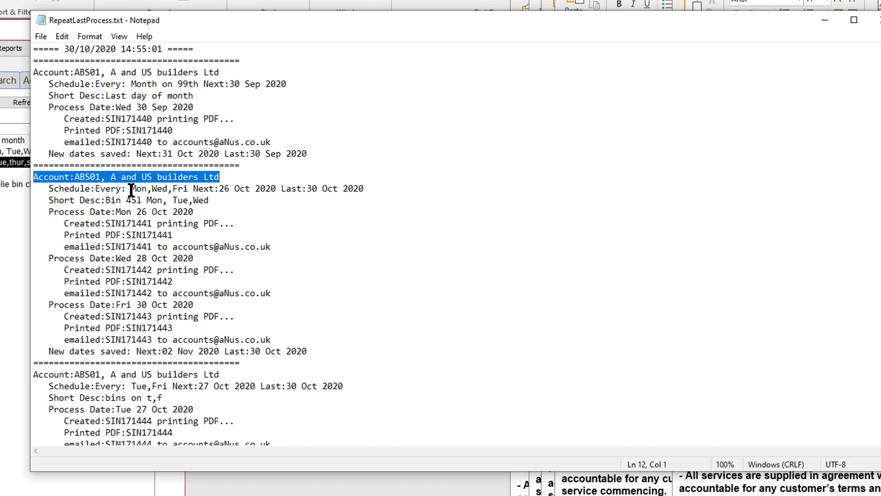
pyautogui.moveTo(131, 188); pyautogui.dragTo(230, 191)
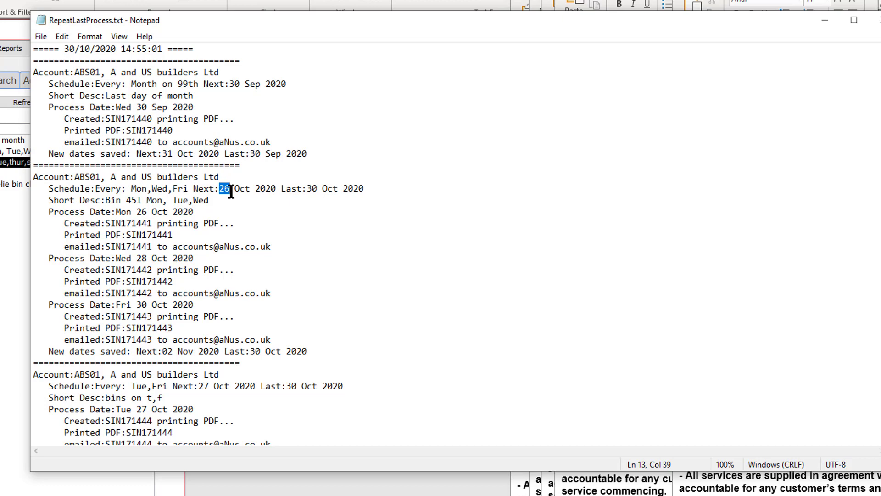
pyautogui.moveTo(145, 200); pyautogui.dragTo(167, 200)
pyautogui.moveTo(116, 211); pyautogui.dragTo(131, 212)
pyautogui.moveTo(116, 258); pyautogui.dragTo(132, 258)
pyautogui.moveTo(117, 305); pyautogui.dragTo(131, 305)
pyautogui.moveTo(158, 351); pyautogui.dragTo(169, 352)
pyautogui.scroll(-5, 178, 357)
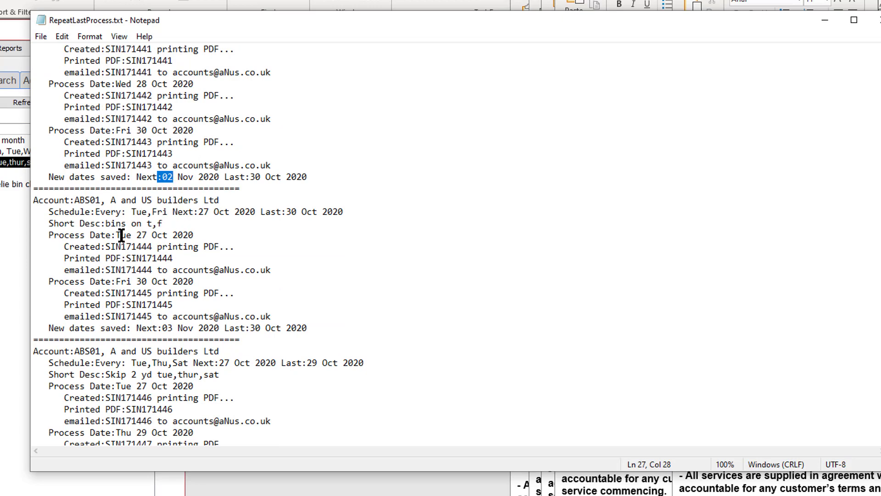
# - Check the Friday process date and next date of the "bins on t,f" entry, and review the rest of the log
pyautogui.moveTo(116, 281); pyautogui.dragTo(129, 283)
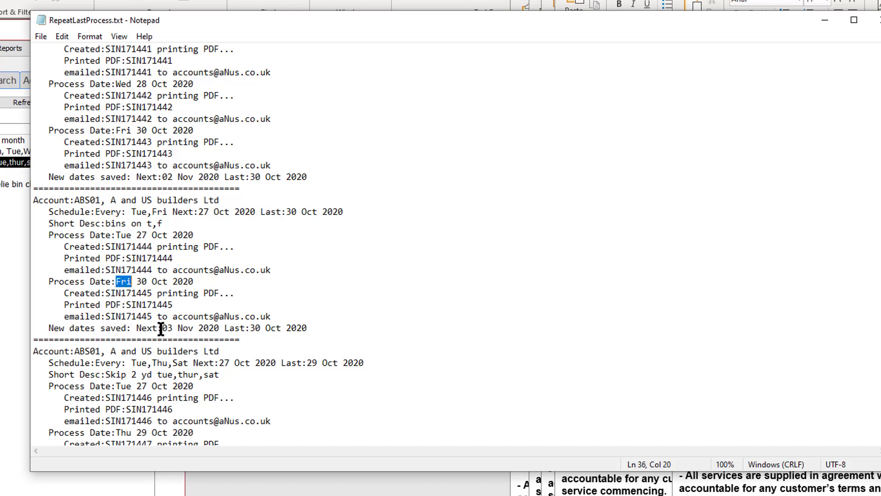
pyautogui.moveTo(162, 329); pyautogui.dragTo(173, 328)
pyautogui.moveTo(157, 328); pyautogui.dragTo(172, 334)
pyautogui.scroll(-6, 211, 390)
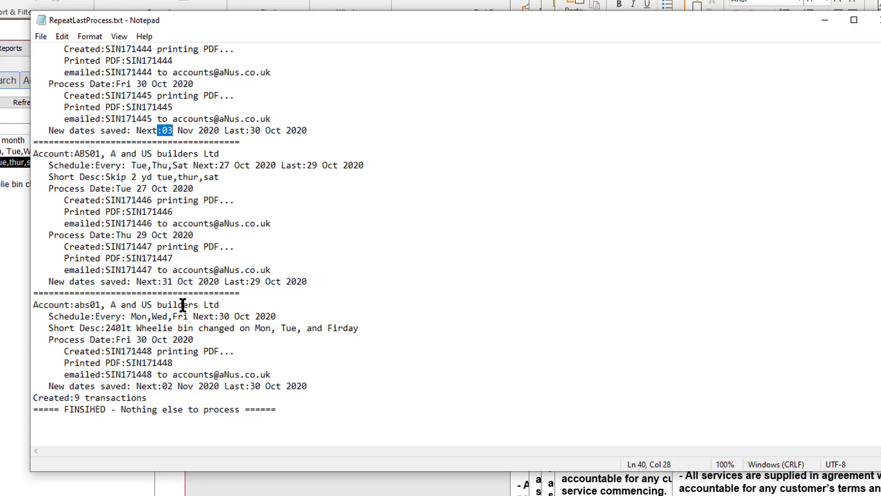
# - Close the process log and the repeat schedule processing window
pyautogui.click(878, 20)
pyautogui.click(412, 62)
pyautogui.moveTo(411, 63); pyautogui.dragTo(247, 71)
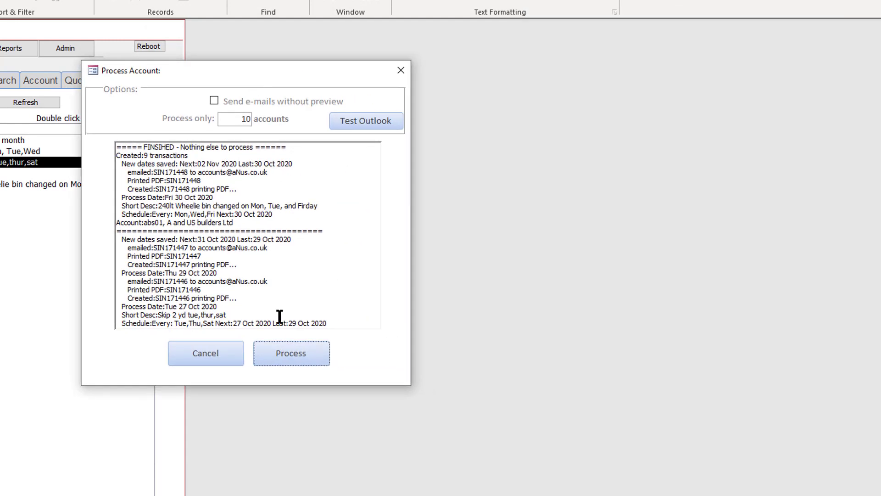
pyautogui.click(214, 363)
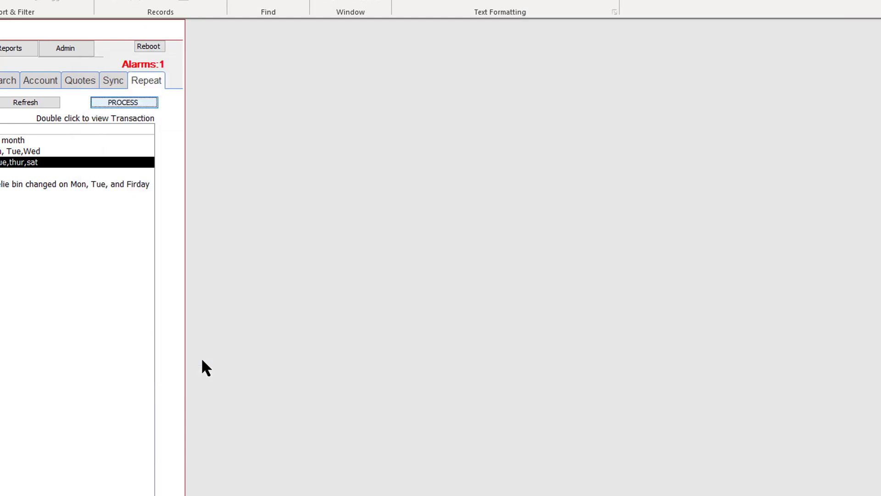